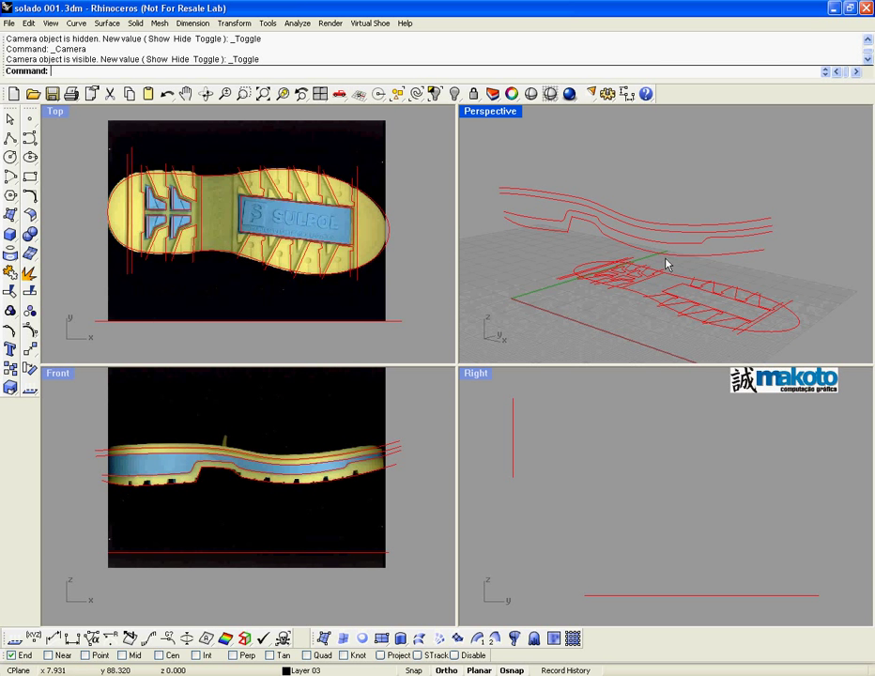
# - Extrude the lowest upper sole curve downward into an uncapped wall spanning the whole sole
pyautogui.moveTo(666, 260); pyautogui.dragTo(670, 251, button='right')
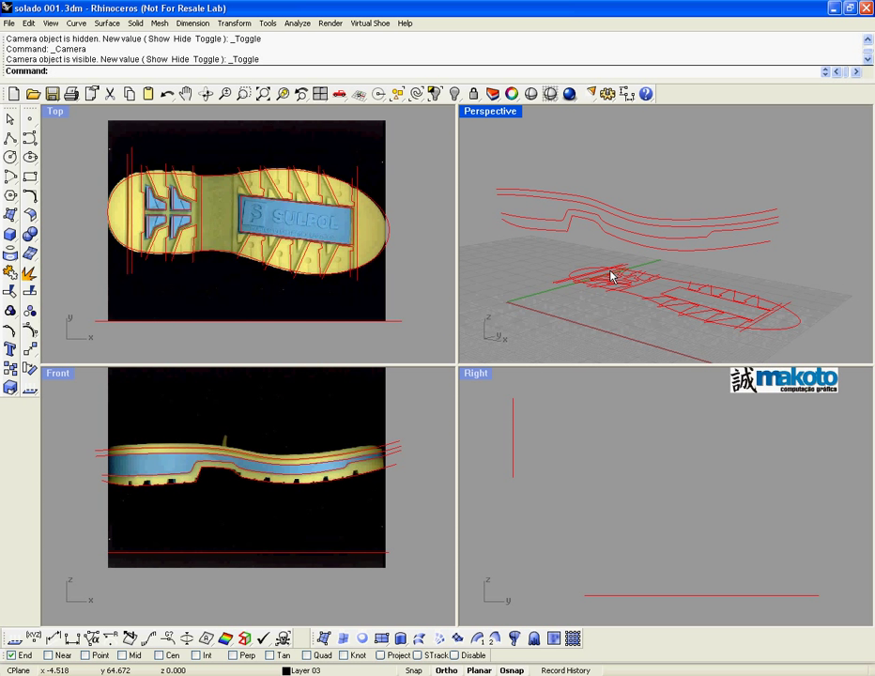
pyautogui.click(601, 238)
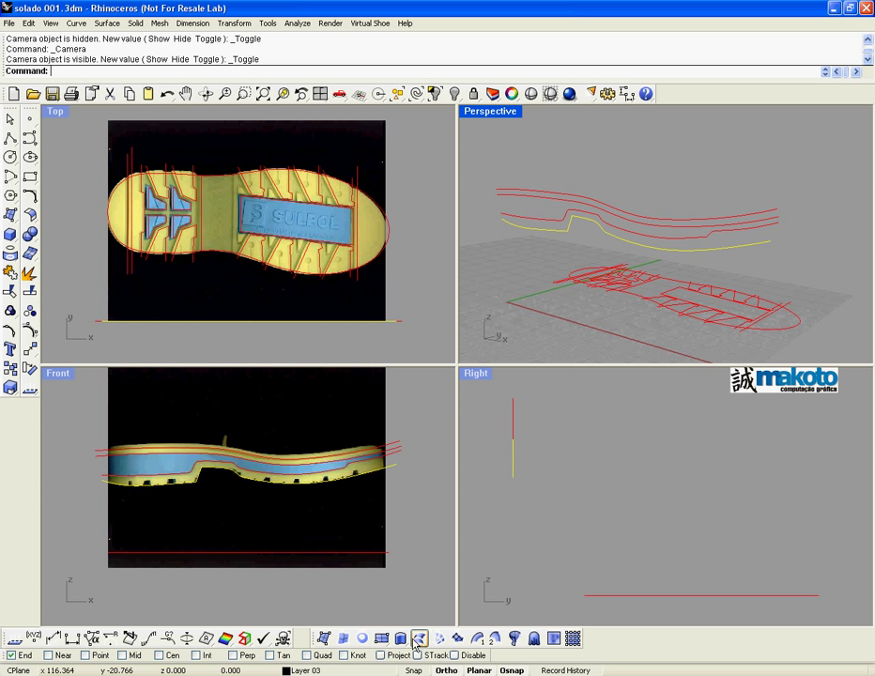
pyautogui.click(420, 637)
pyautogui.click(628, 244)
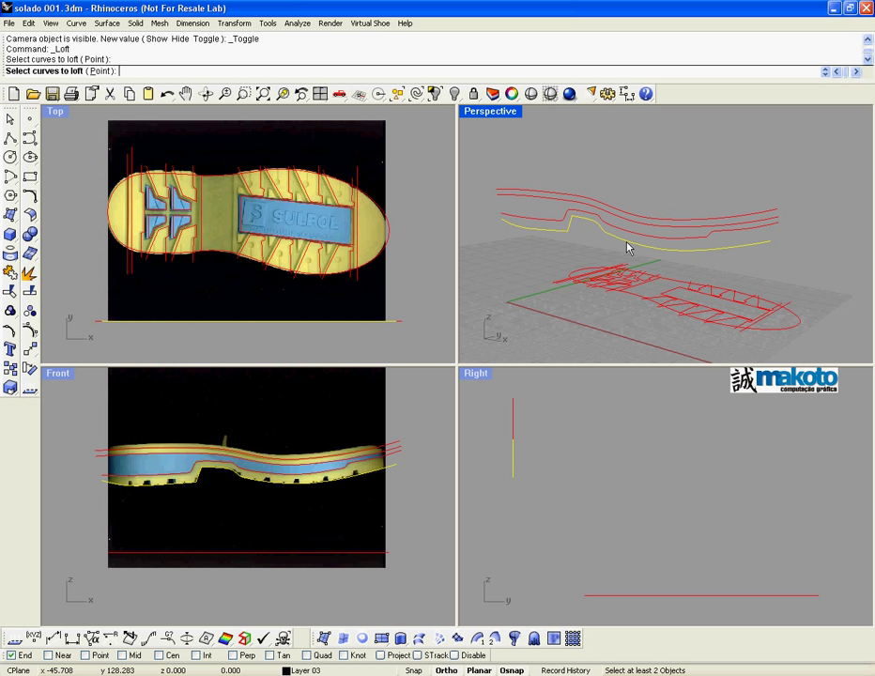
pyautogui.click(399, 637)
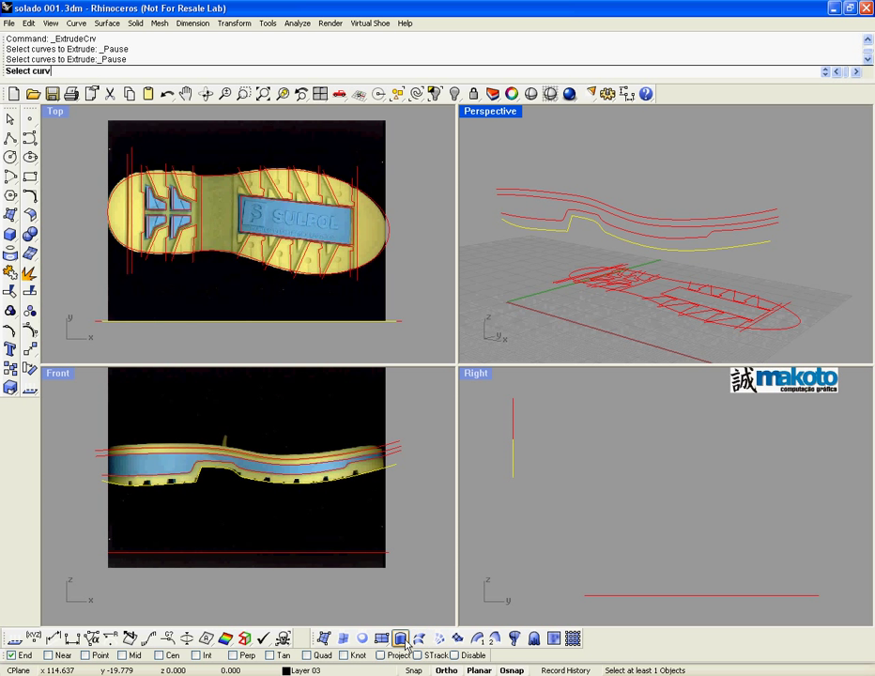
pyautogui.click(624, 240)
pyautogui.press('Return')
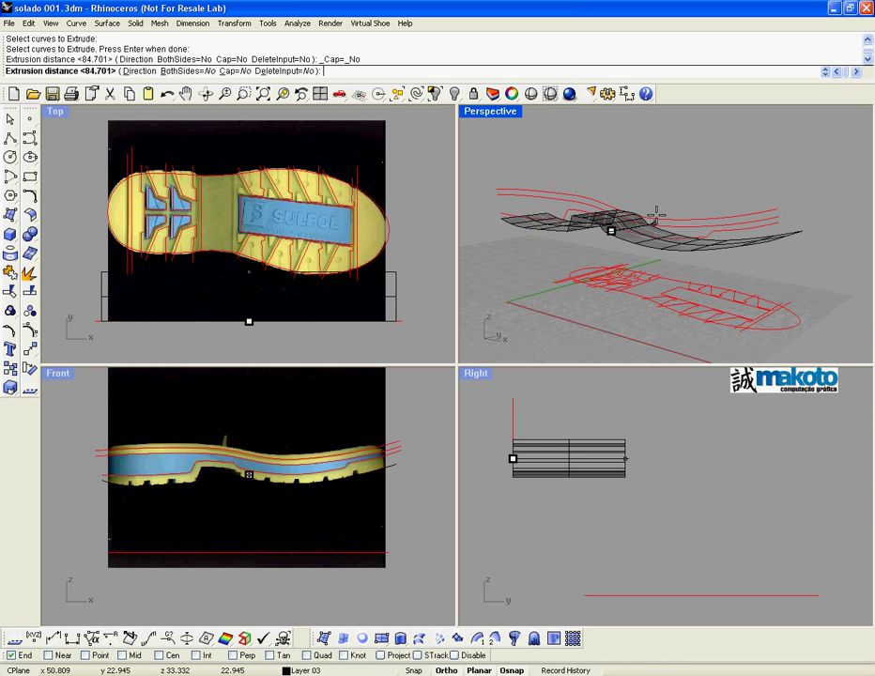
pyautogui.click(772, 175)
# - Trim away both wall portions outside the sole outline, then hide the outline curve
pyautogui.click(392, 233)
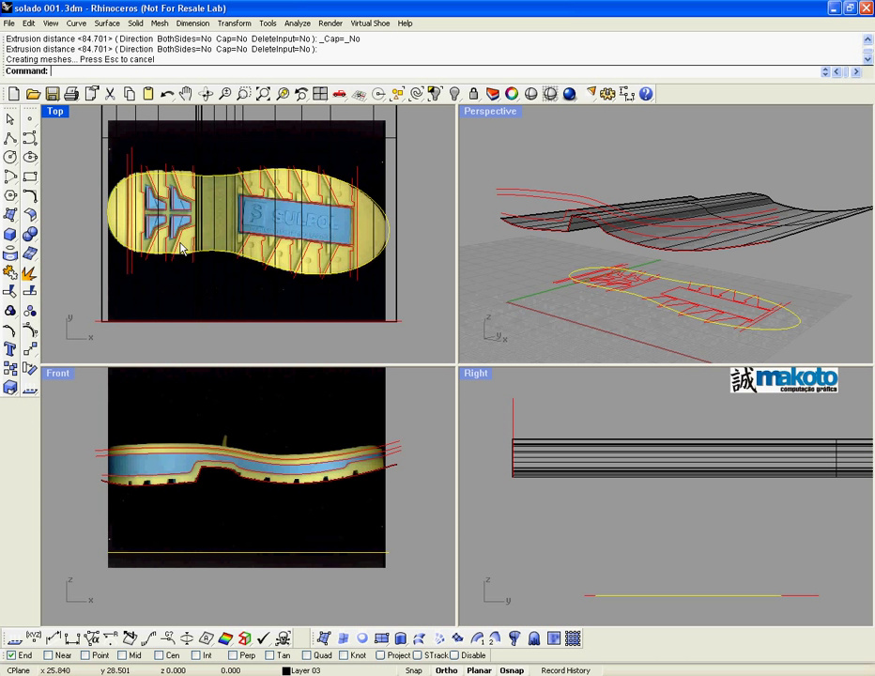
pyautogui.click(10, 214)
pyautogui.click(242, 147)
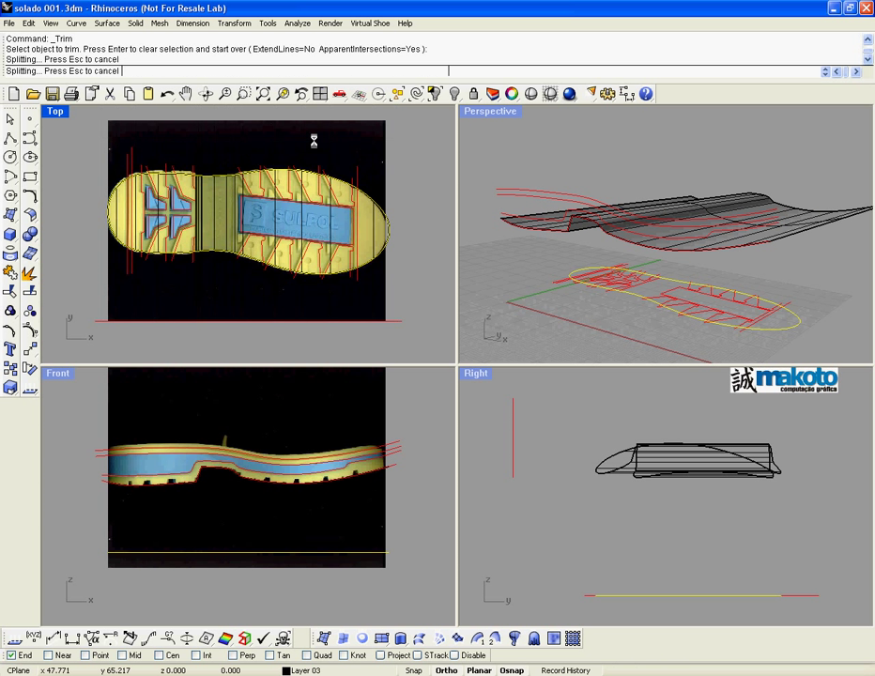
pyautogui.click(505, 207)
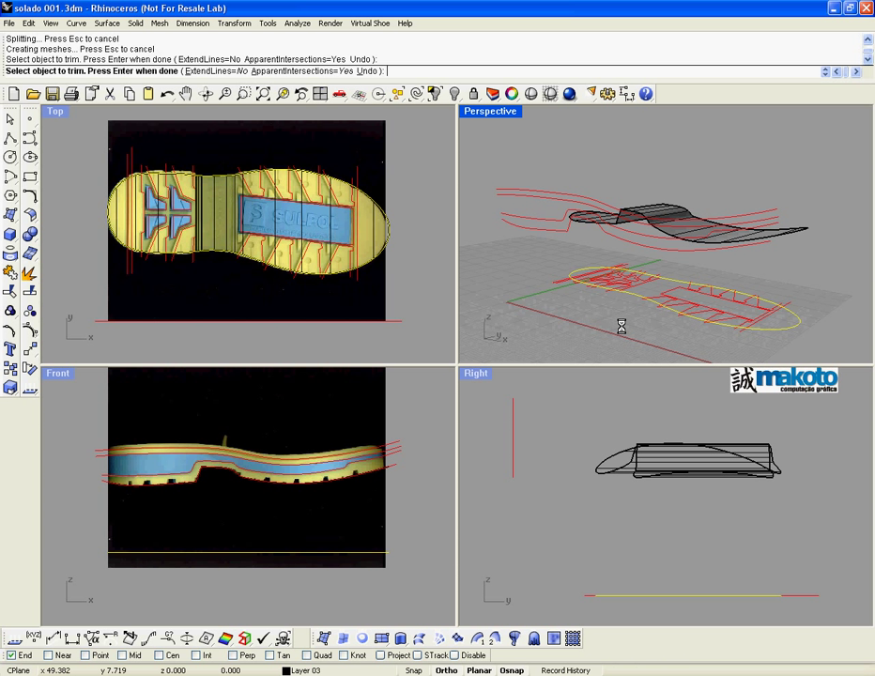
pyautogui.press('Return')
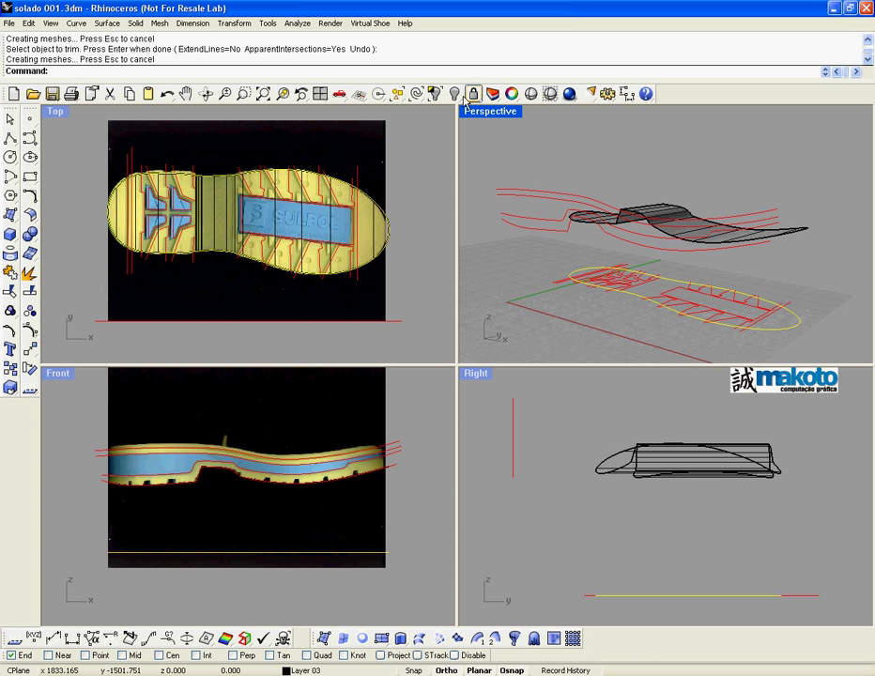
pyautogui.hotkey('ctrl', 'h')
# - Turn off the outline-curve layer and split the trimmed sole wall with the red tread curves
pyautogui.click(305, 670)
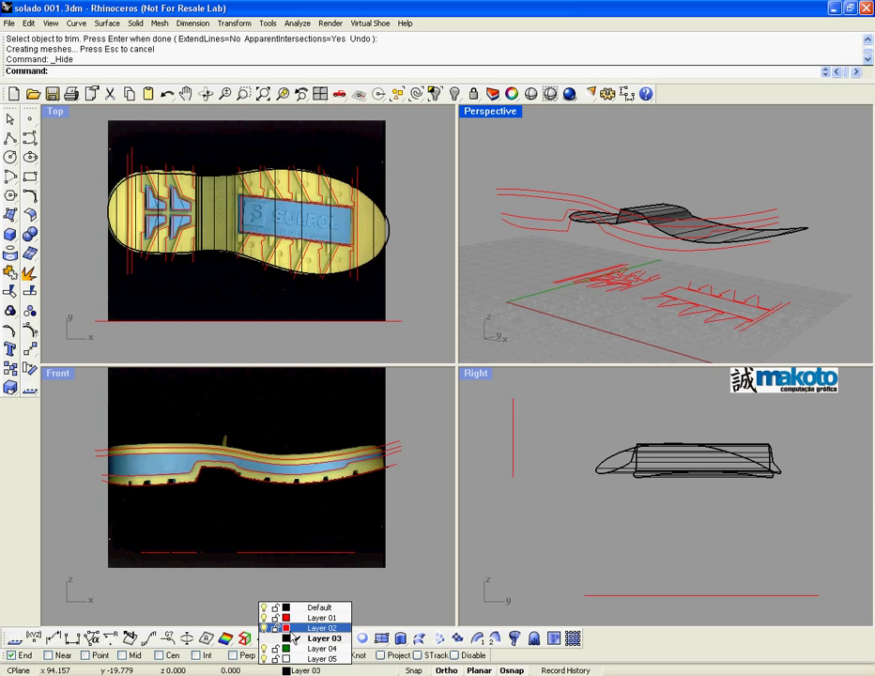
pyautogui.click(264, 617)
pyautogui.click(120, 178)
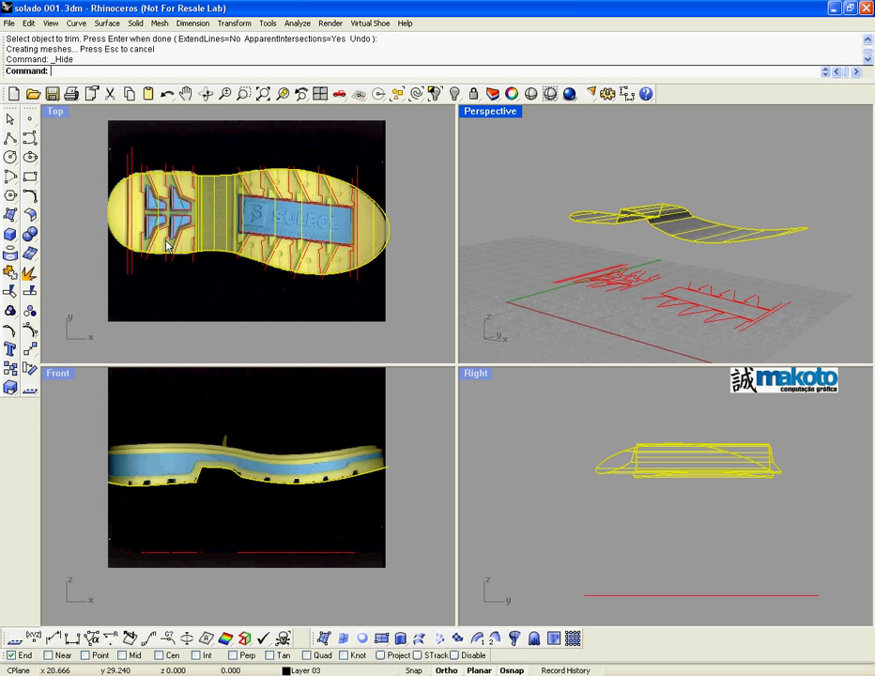
pyautogui.click(29, 214)
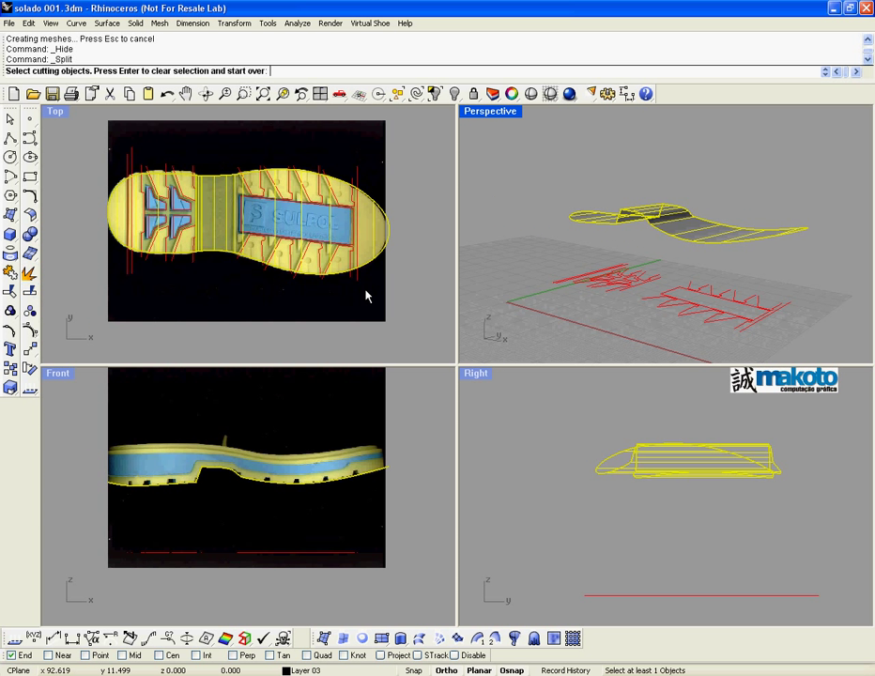
pyautogui.click(563, 266)
pyautogui.press('Return')
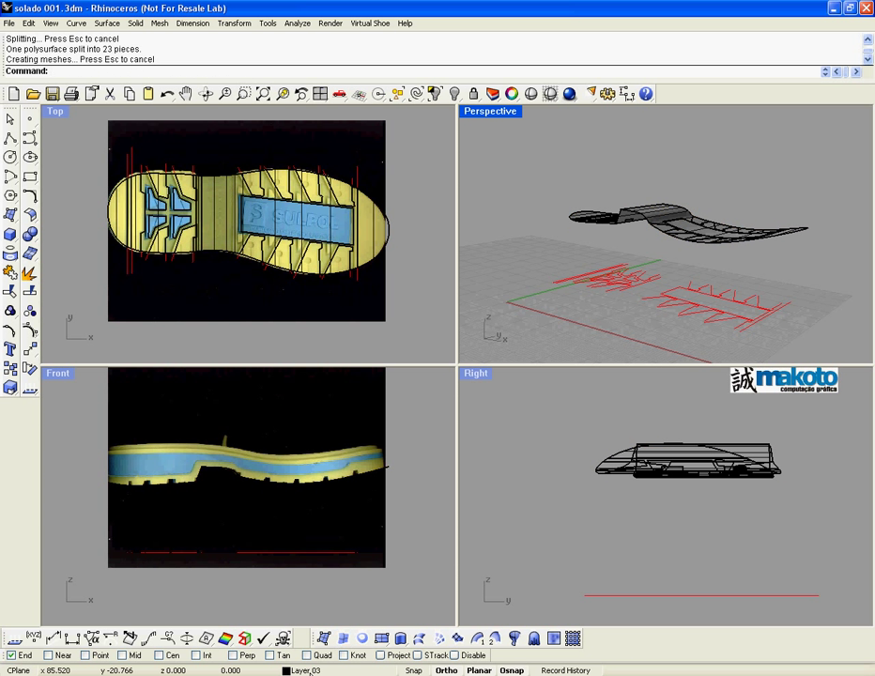
pyautogui.click(305, 671)
# - Turn off Layer 02, maximize the Perspective view, and orbit to look down on the sole
pyautogui.click(265, 628)
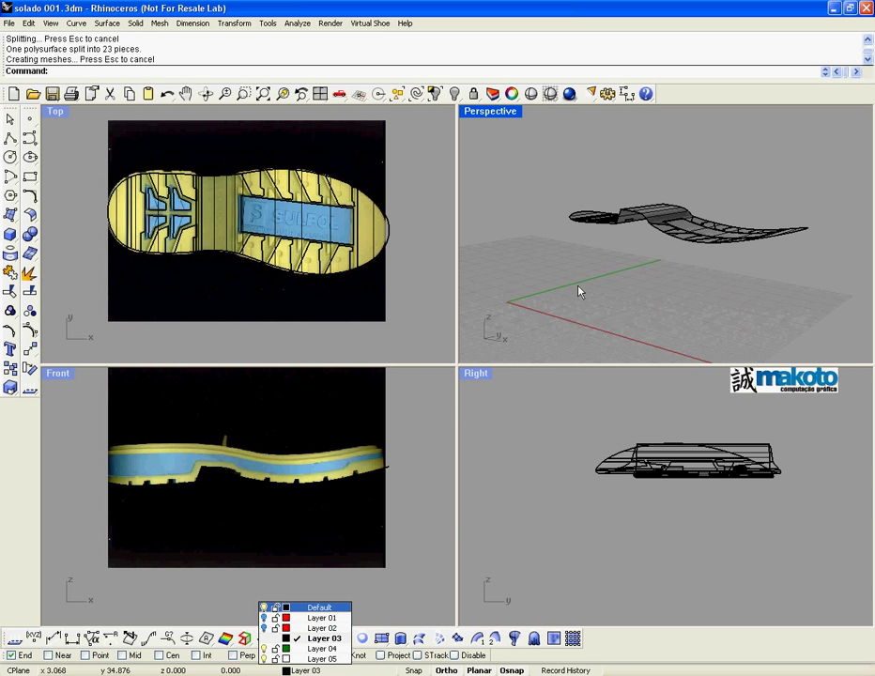
pyautogui.click(487, 114)
pyautogui.click(487, 114)
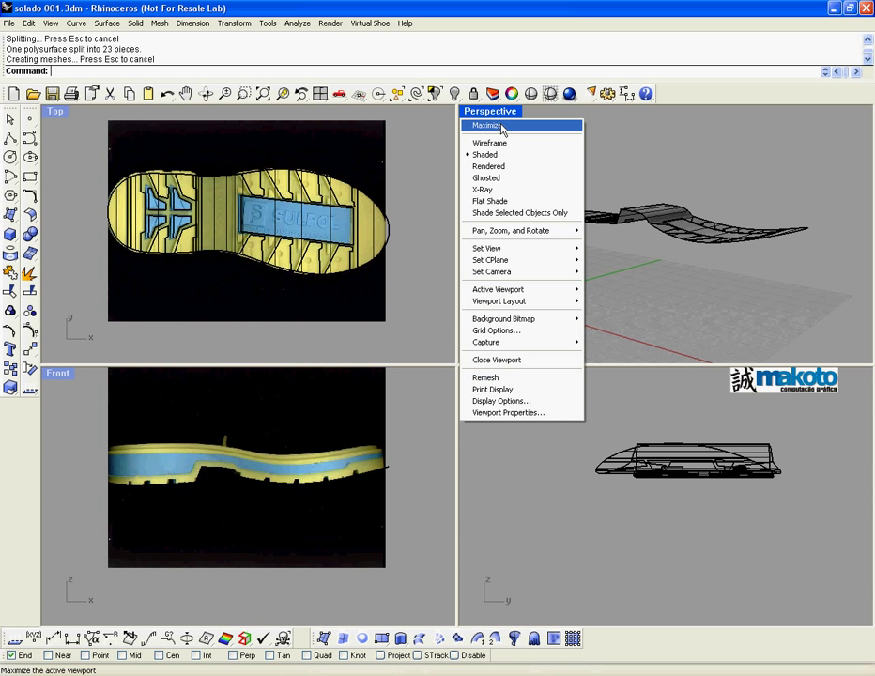
pyautogui.click(488, 125)
pyautogui.moveTo(527, 161)
pyautogui.mouseDown(button='right')
pyautogui.moveTo(543, 533)
pyautogui.moveTo(528, 580)
pyautogui.moveTo(384, 463)
pyautogui.moveTo(453, 426)
pyautogui.moveTo(465, 430)
pyautogui.mouseUp(button='right')
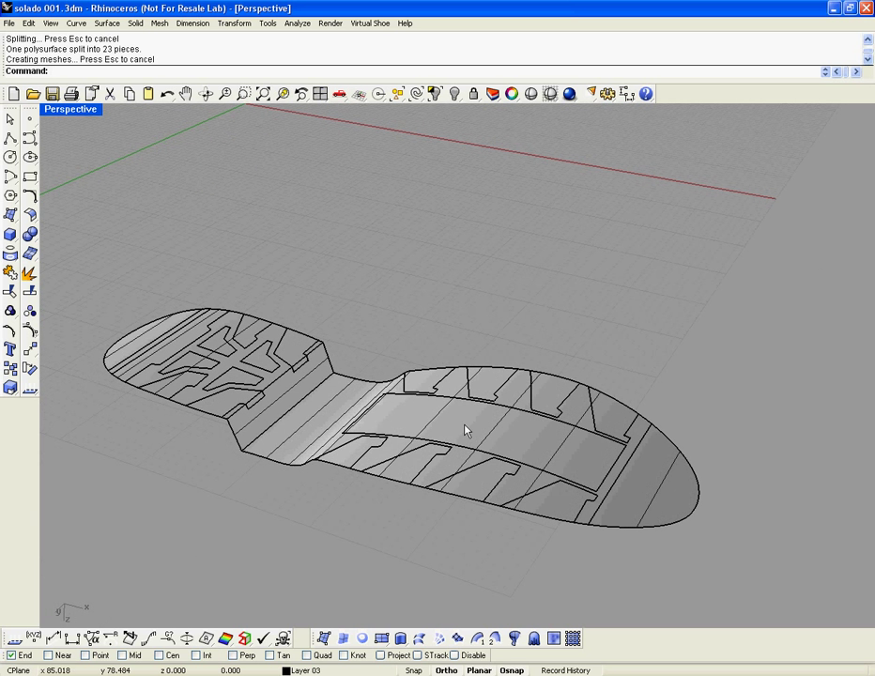
pyautogui.click(294, 428)
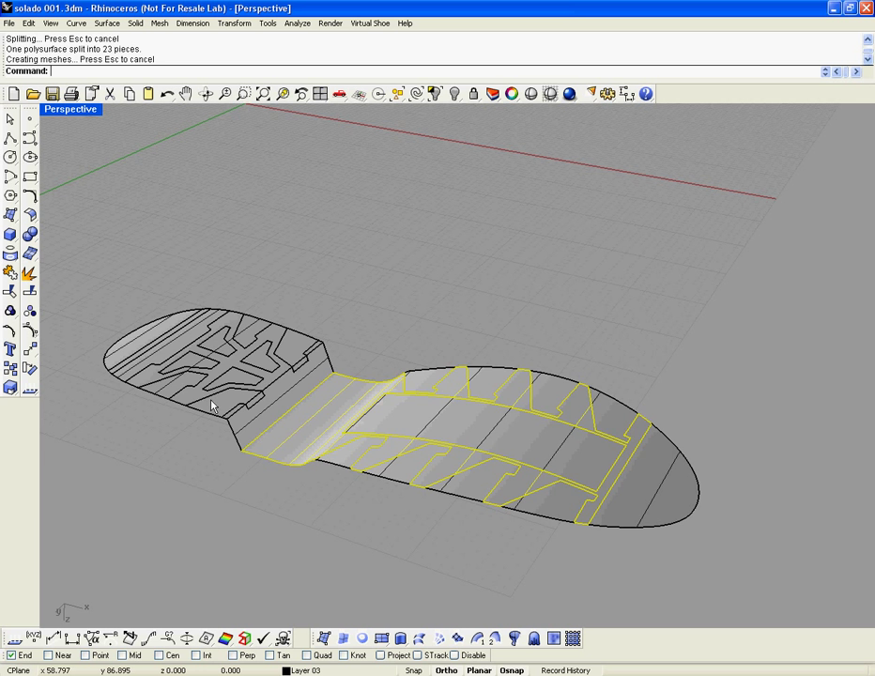
# - Explode the heel piece and delete a side-wall surface and its small neighbouring surface
pyautogui.scroll(5, 212, 405)
pyautogui.click(315, 458)
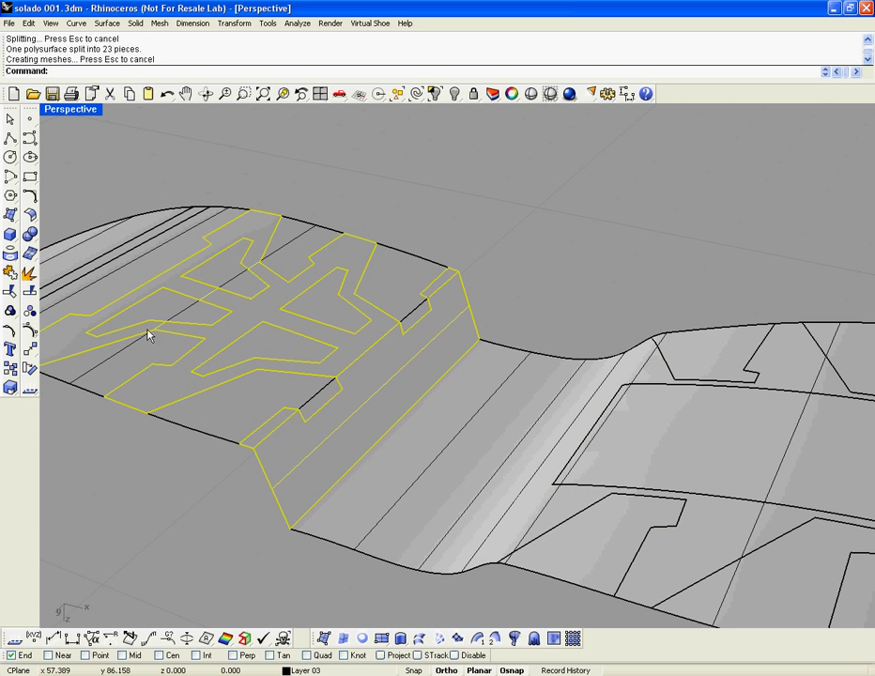
pyautogui.click(29, 273)
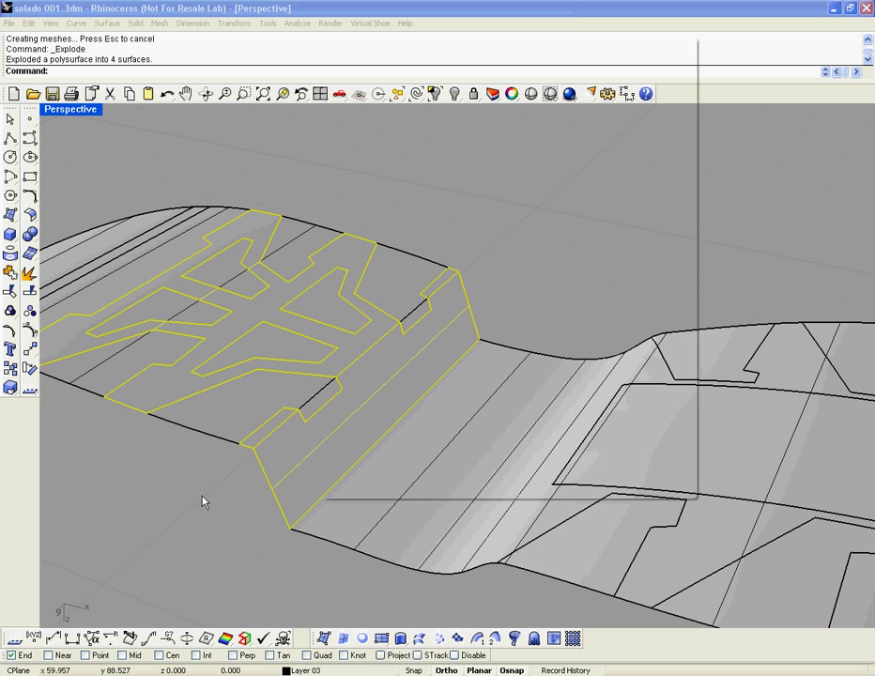
pyautogui.click(303, 462)
pyautogui.press('Delete')
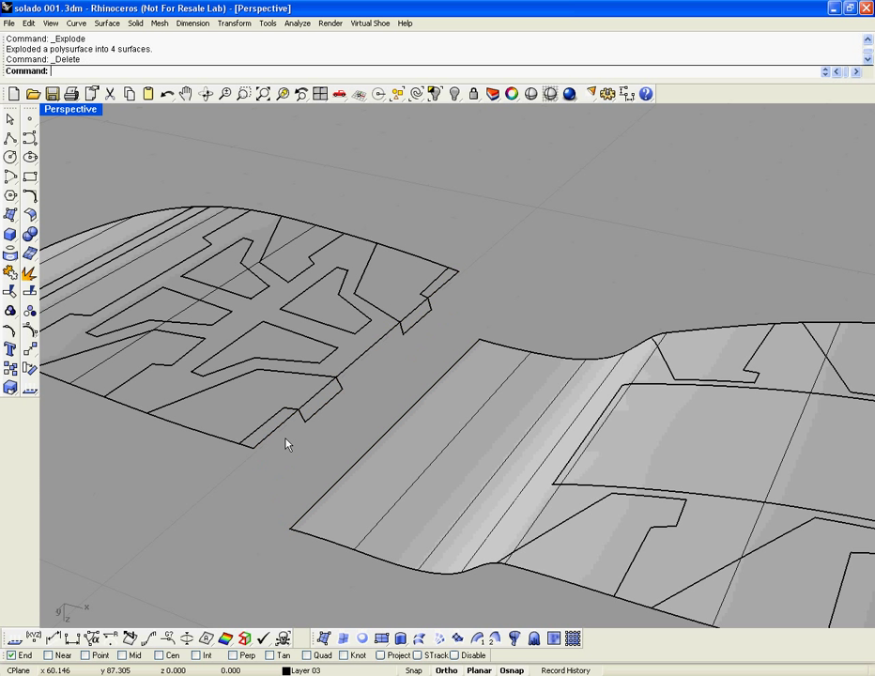
pyautogui.click(278, 433)
pyautogui.press('Delete')
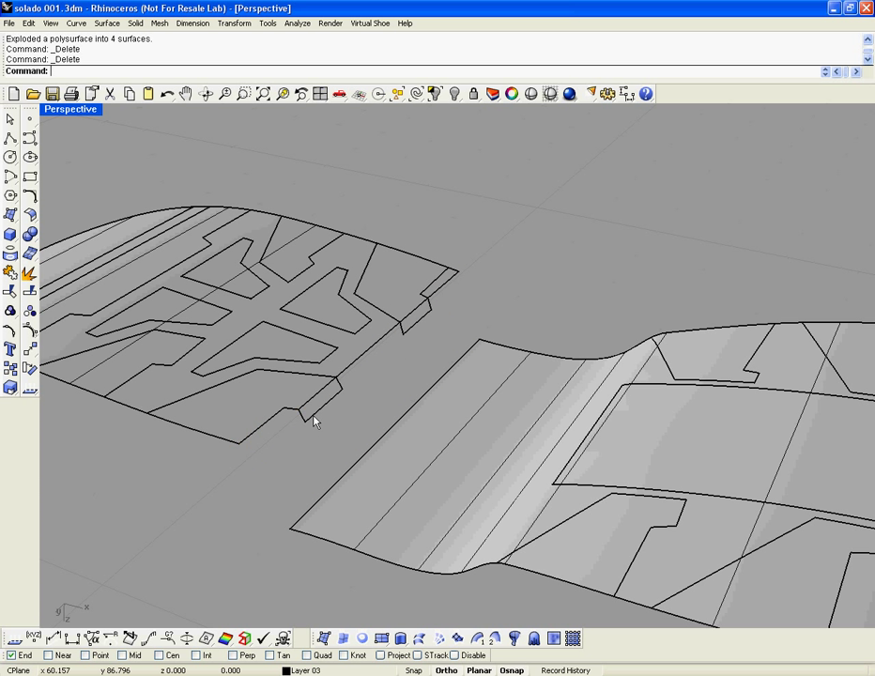
pyautogui.click(320, 416)
pyautogui.click(34, 274)
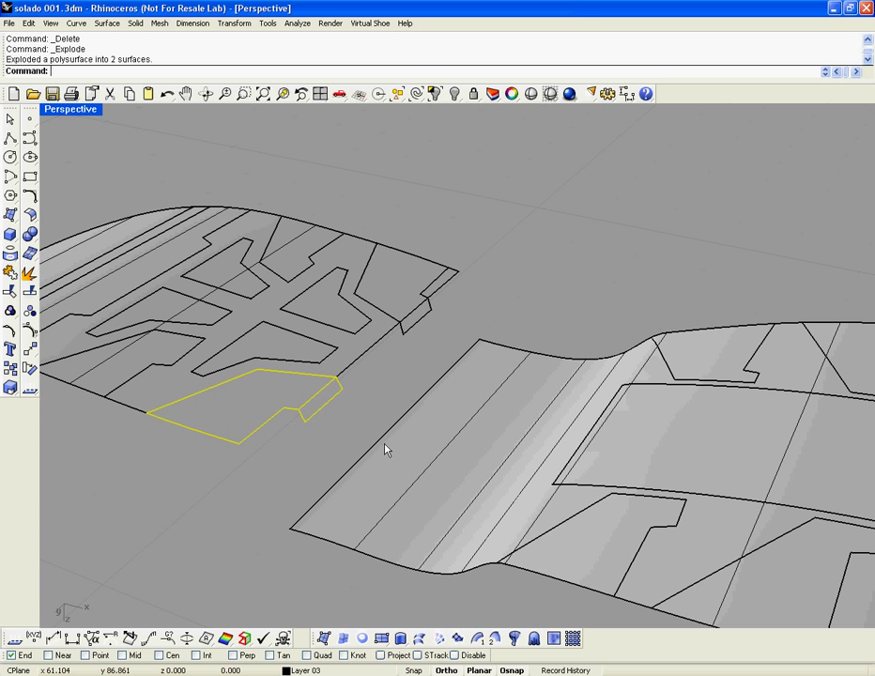
# - Delete a small overlapping surface piece, then undo the recent deletions
pyautogui.click(322, 414)
pyautogui.click(348, 456)
pyautogui.press('Delete')
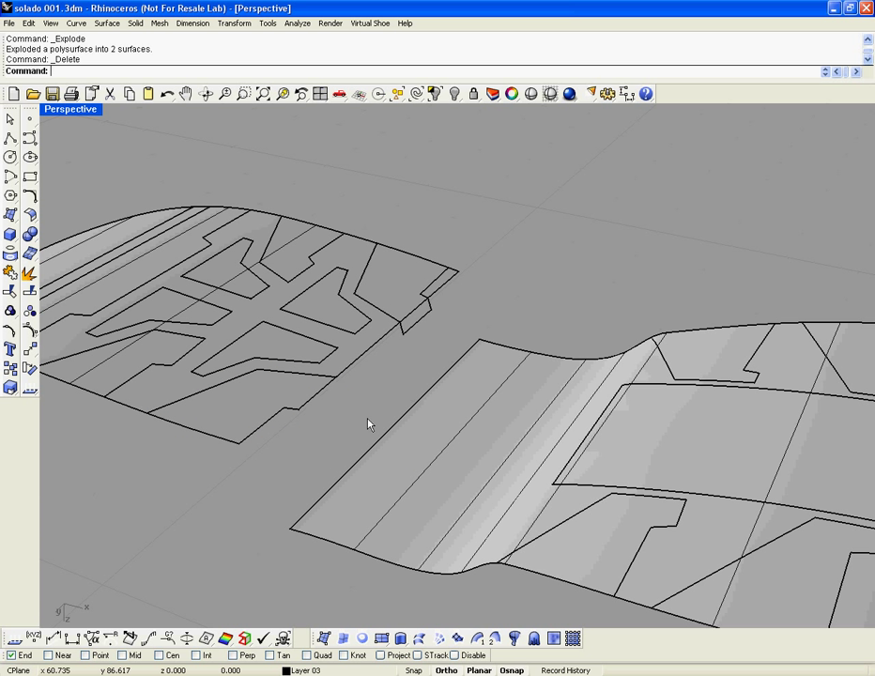
pyautogui.hotkey('ctrl', 'z')
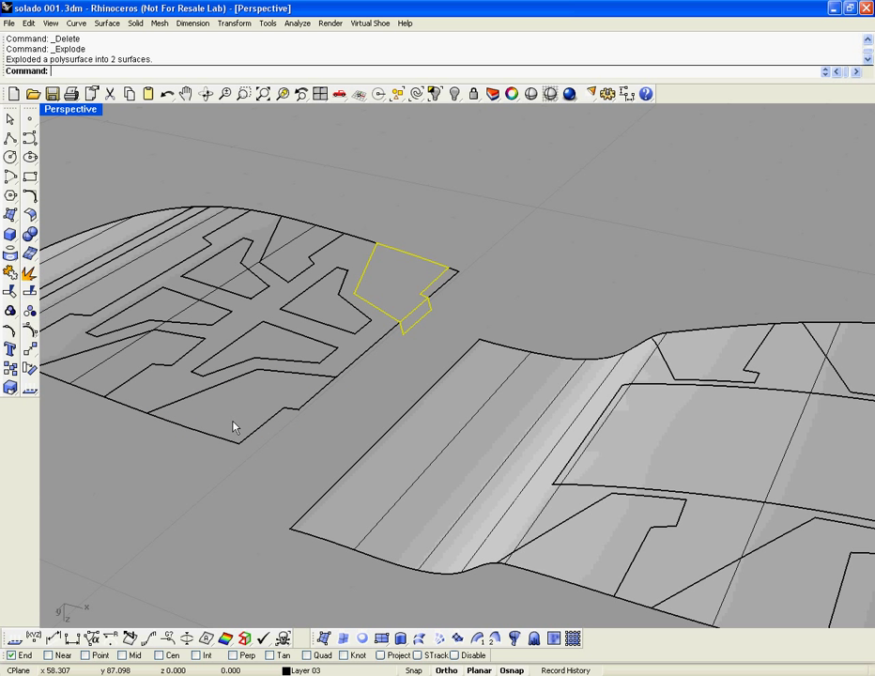
pyautogui.click(344, 423)
pyautogui.click(168, 95)
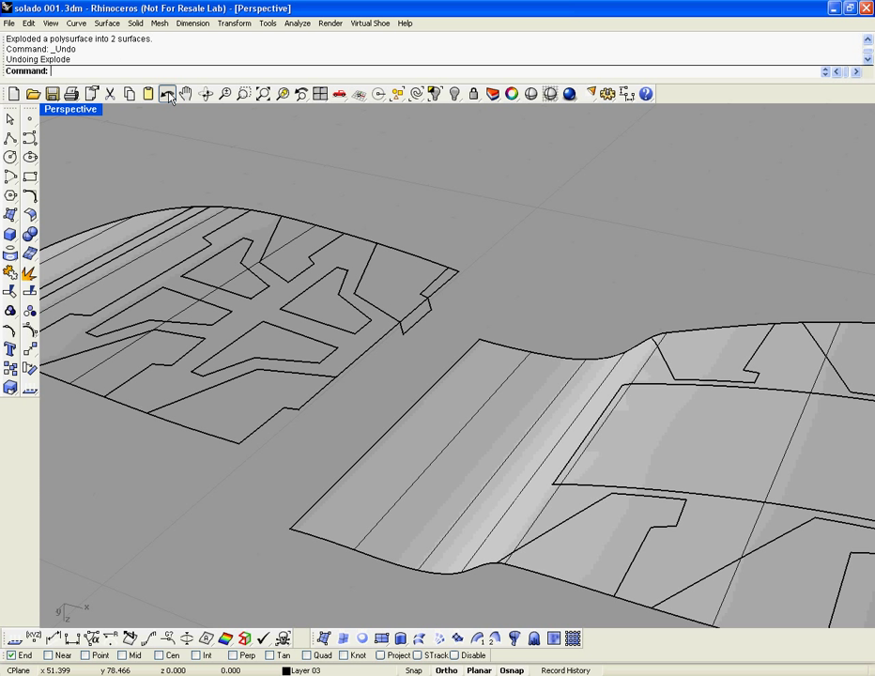
pyautogui.click(168, 95)
pyautogui.click(168, 94)
pyautogui.click(168, 95)
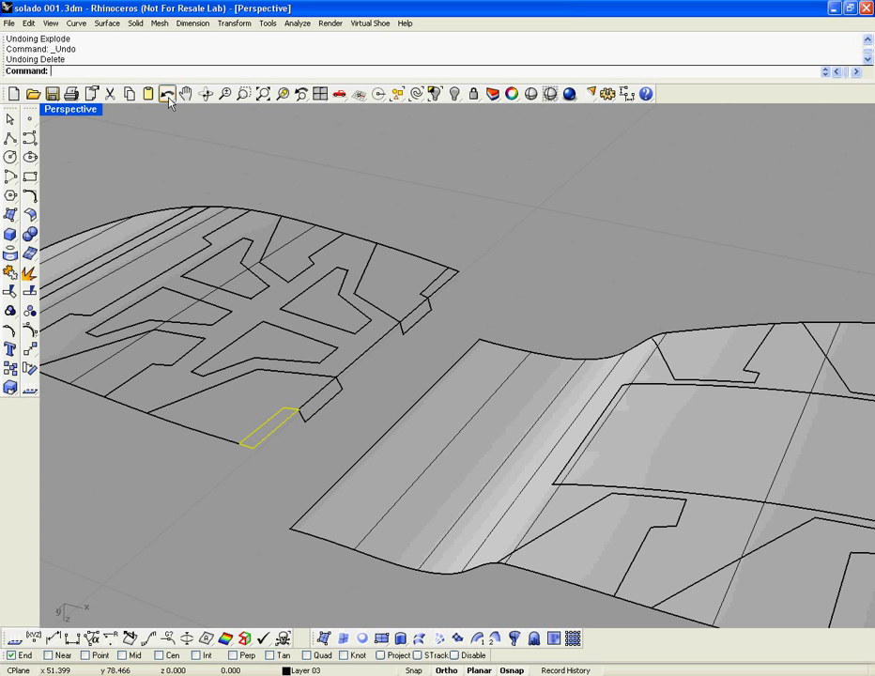
# - Explode the lower and upper lug wall pieces and delete their small leftover surfaces
pyautogui.click(320, 411)
pyautogui.keyDown('shift'); pyautogui.click(411, 330); pyautogui.keyUp('shift')
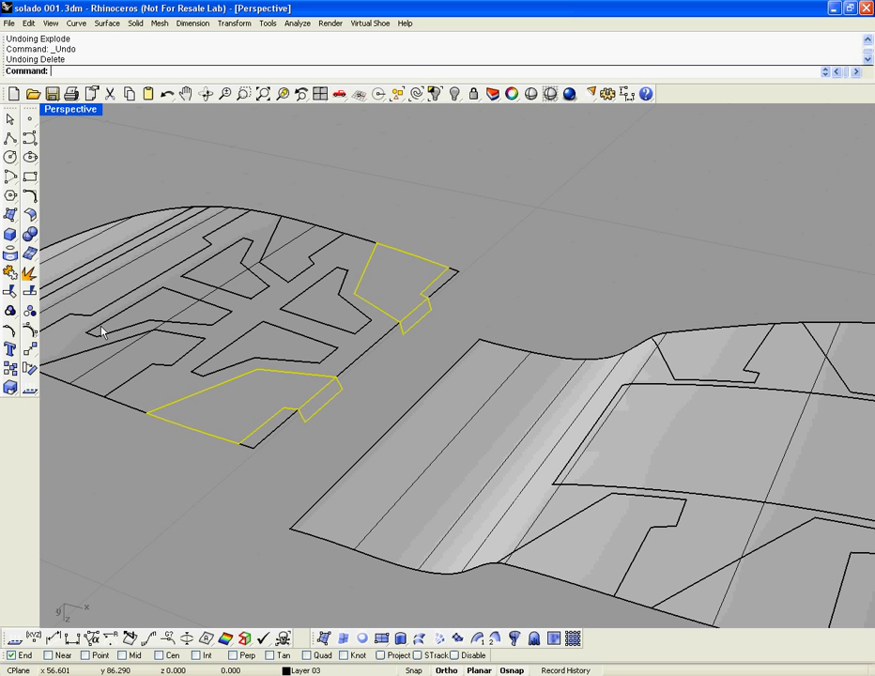
pyautogui.click(29, 272)
pyautogui.click(319, 419)
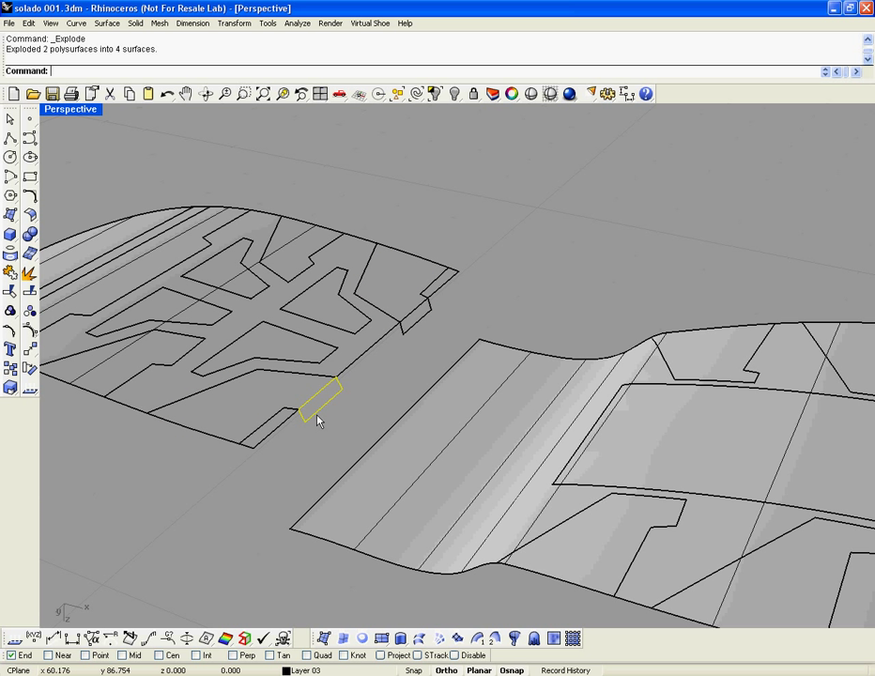
pyautogui.press('Delete')
pyautogui.click(415, 332)
pyautogui.press('Delete')
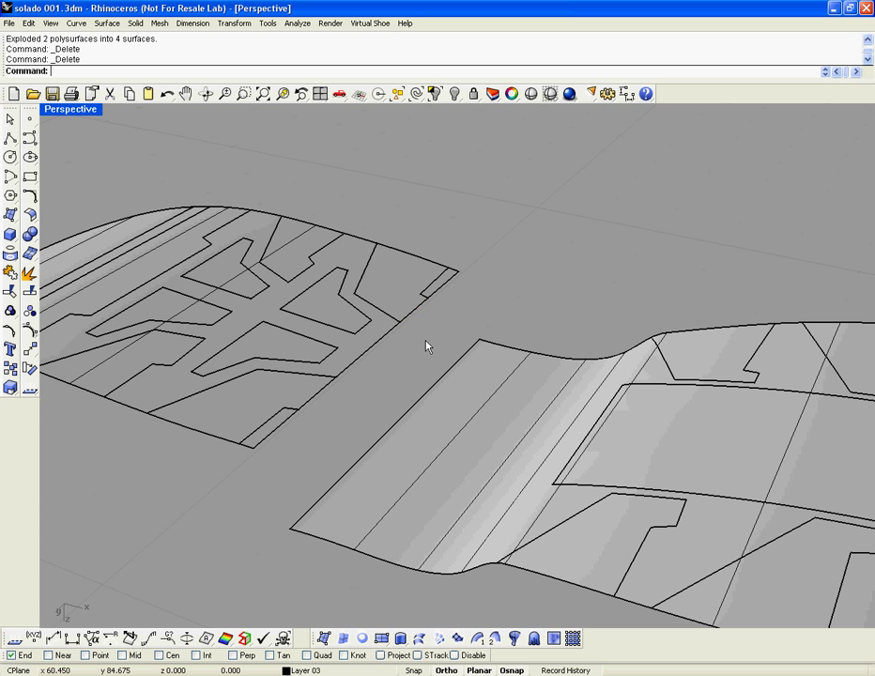
pyautogui.scroll(-5, 433, 347)
pyautogui.click(441, 370)
# - Add the toe surface and the left strip surface to the tread selection
pyautogui.click(358, 328)
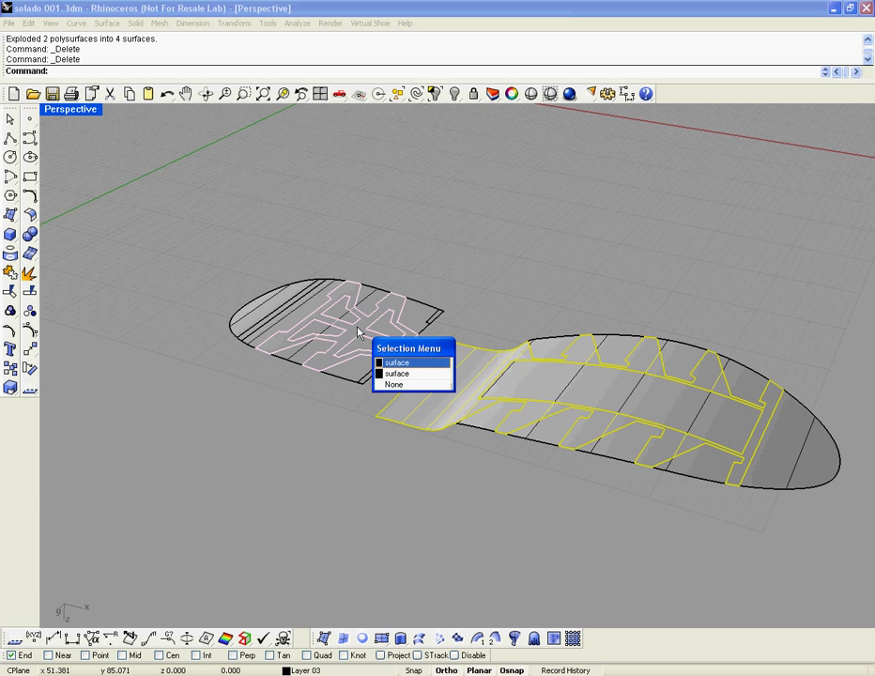
pyautogui.click(399, 373)
pyautogui.scroll(3, 290, 317)
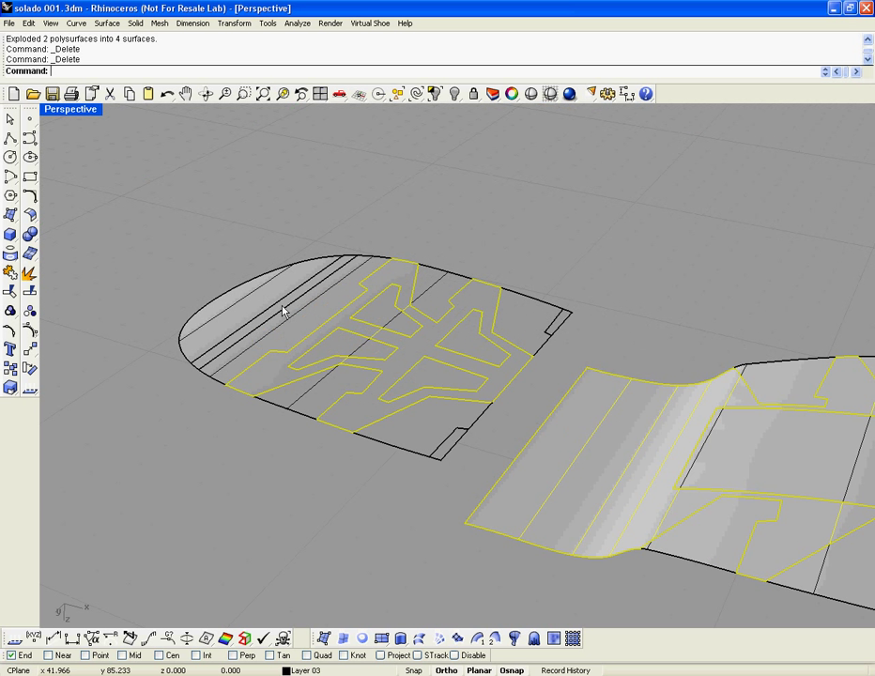
pyautogui.click(283, 311)
pyautogui.click(319, 338)
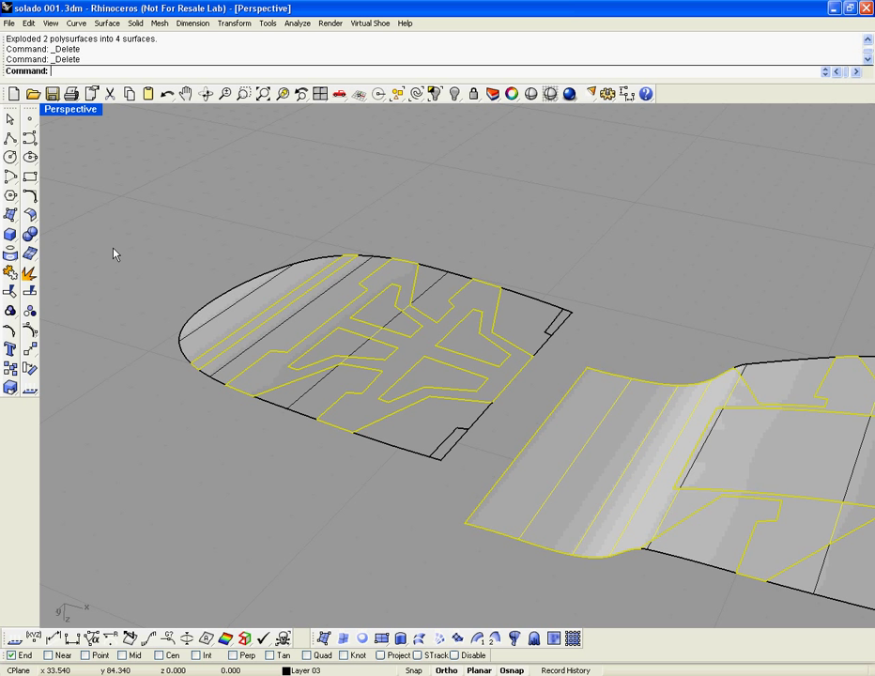
# - Offset the selected tread surfaces 1.5 downward as solids using FlipAll, Loose and Solid
pyautogui.click(34, 218)
pyautogui.click(51, 246)
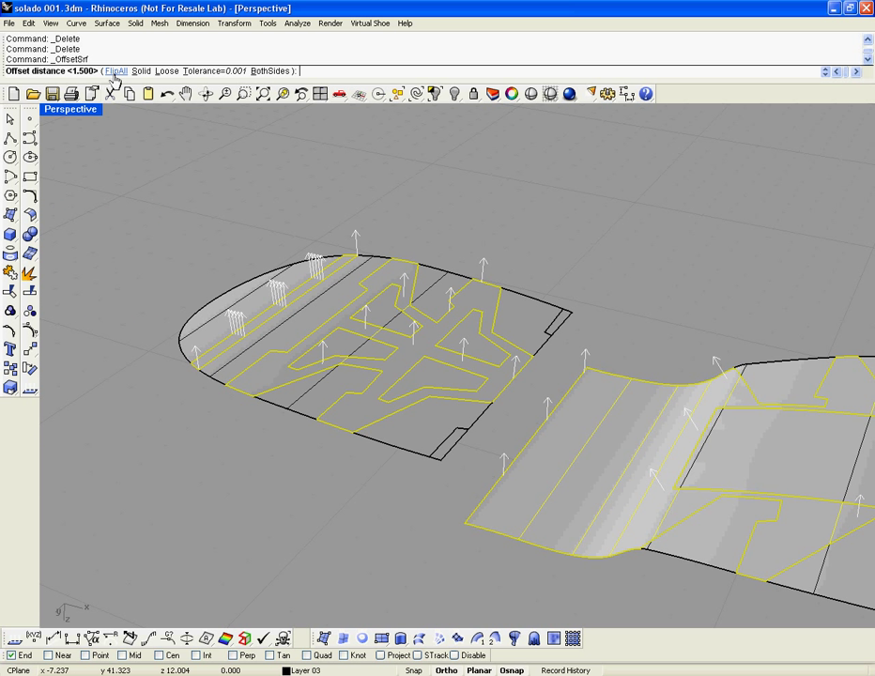
pyautogui.click(116, 70)
pyautogui.click(167, 70)
pyautogui.click(141, 71)
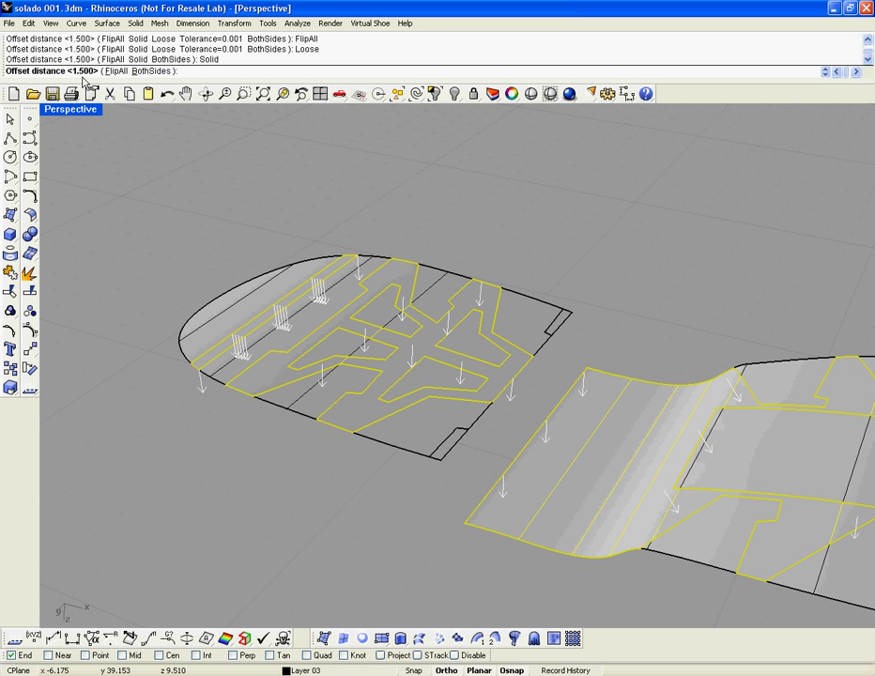
pyautogui.press('Return')
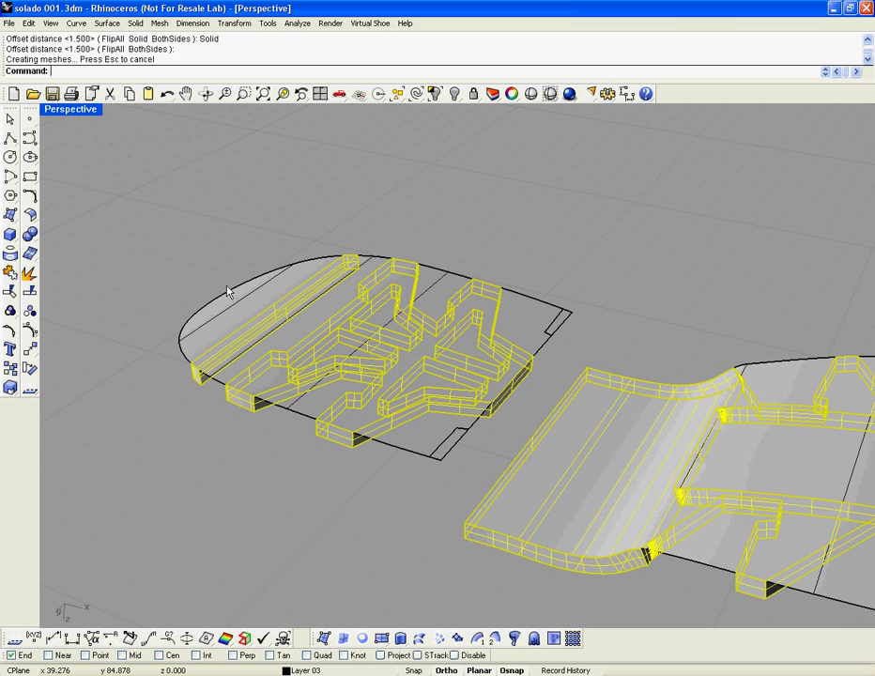
pyautogui.moveTo(229, 292); pyautogui.dragTo(141, 226, button='right')
# - Explode the offset solids and delete the raised top surface and front edge strips
pyautogui.click(29, 273)
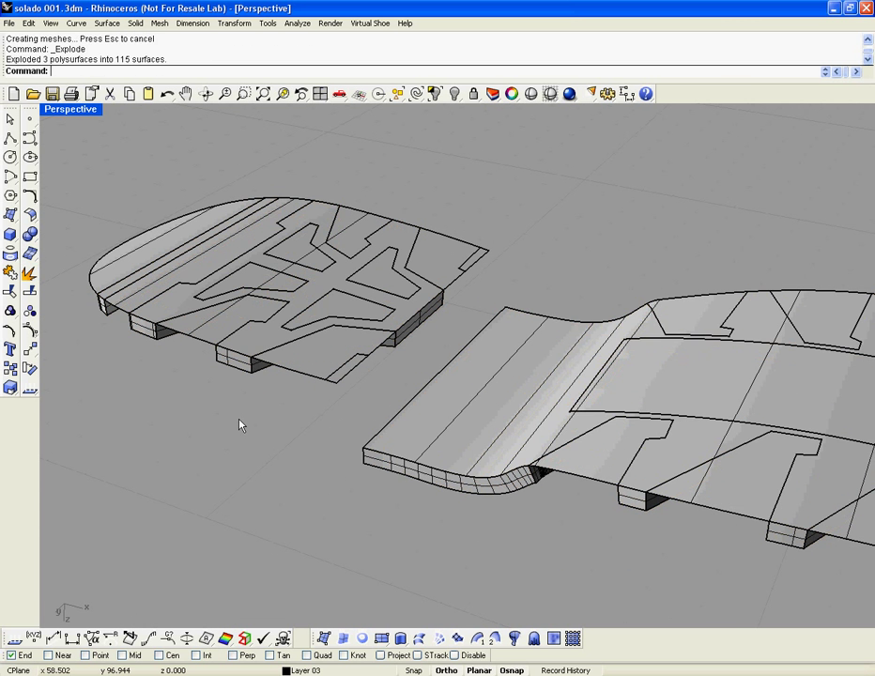
pyautogui.click(434, 437)
pyautogui.press('Delete')
pyautogui.click(445, 476)
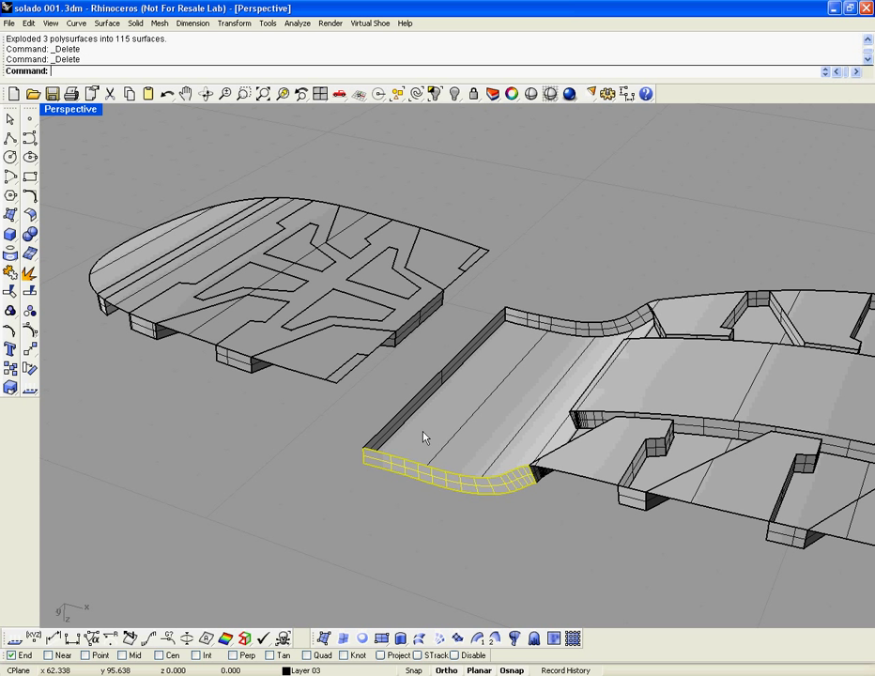
pyautogui.press('Delete')
pyautogui.click(406, 416)
pyautogui.press('Delete')
# - Delete the left side wall, the toe's top pattern surface and a small side wall
pyautogui.click(535, 326)
pyautogui.press('Delete')
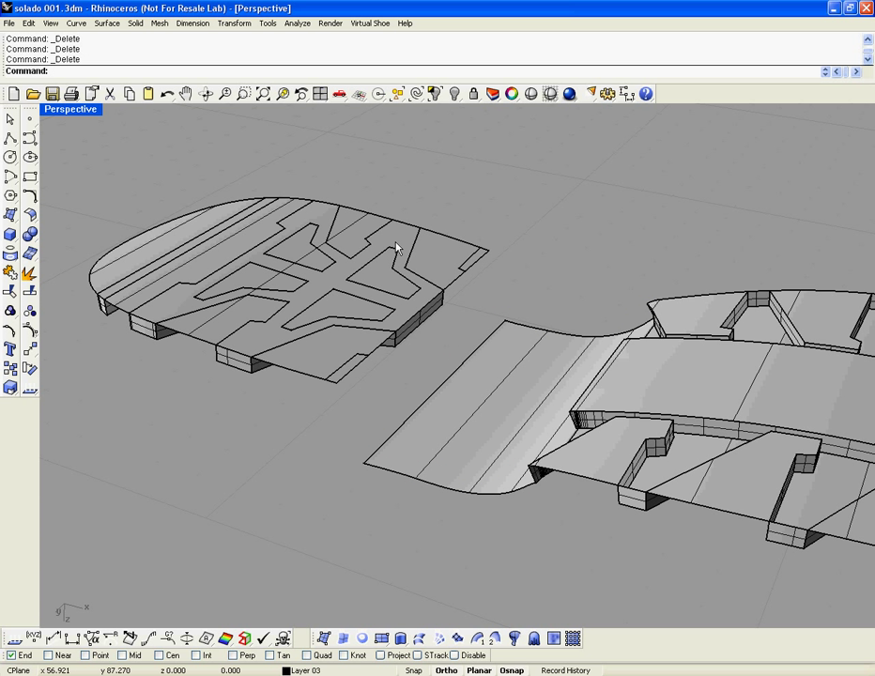
pyautogui.click(396, 247)
pyautogui.press('Delete')
pyautogui.click(416, 313)
pyautogui.press('Delete')
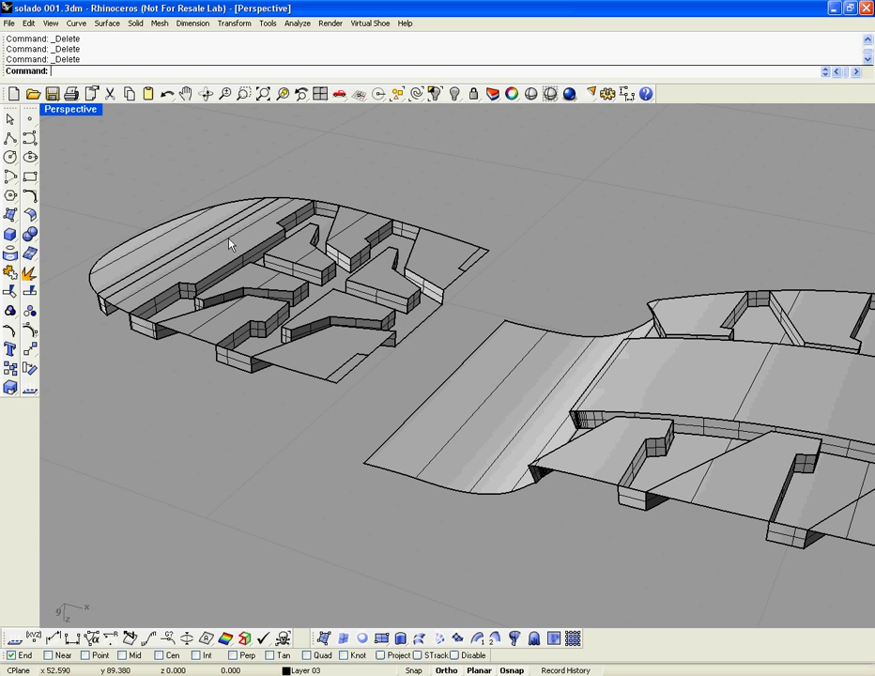
# - Delete the small end wall and the top strip at the toe edge
pyautogui.scroll(3, 94, 300)
pyautogui.scroll(3, 94, 302)
pyautogui.click(132, 308)
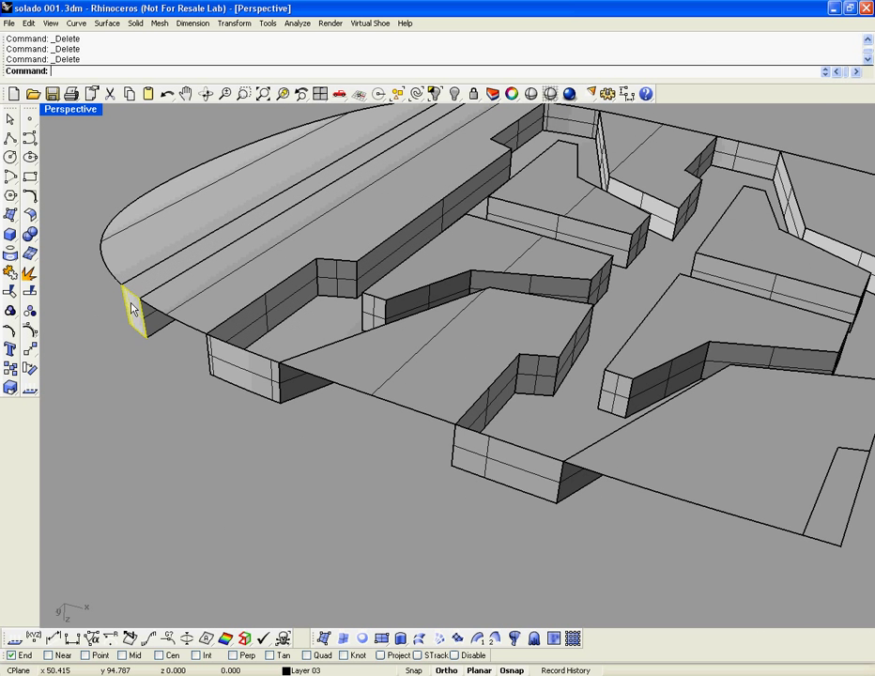
pyautogui.press('Delete')
pyautogui.click(144, 297)
pyautogui.press('Delete')
# - Delete the toe rim piece, the back-edge wall pieces and the front-left wall
pyautogui.scroll(-3, 366, 224)
pyautogui.scroll(5, 398, 134)
pyautogui.click(409, 167)
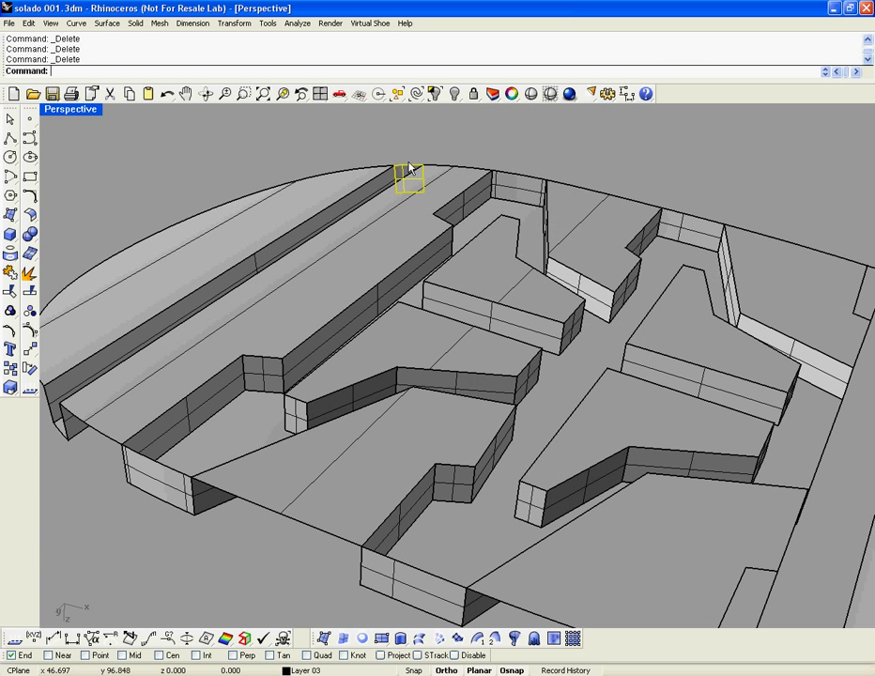
pyautogui.press('Delete')
pyautogui.click(504, 179)
pyautogui.press('Delete')
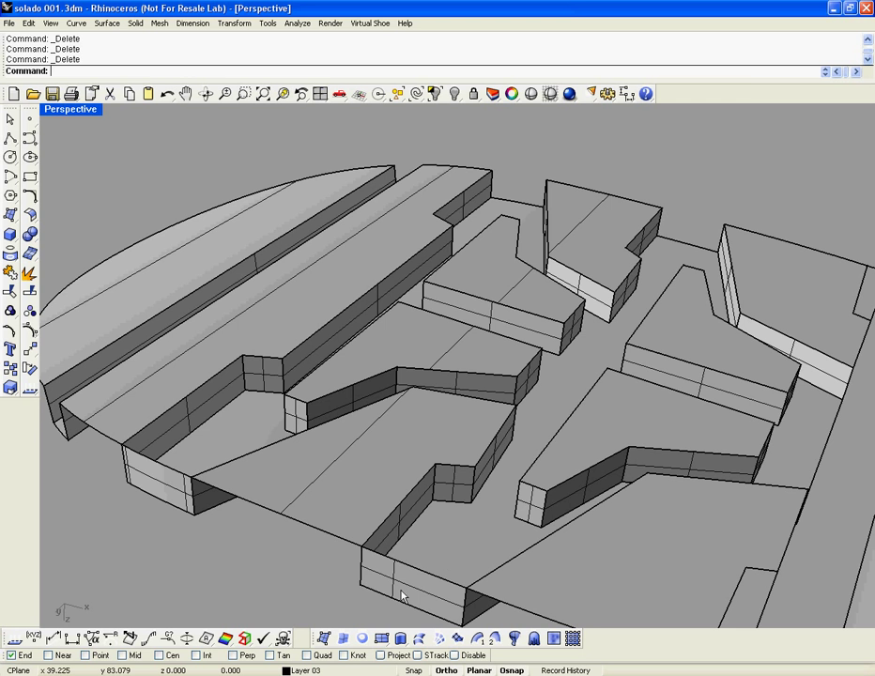
pyautogui.click(172, 490)
pyautogui.press('Delete')
# - Delete the small end blocks at the rim, the front rib and the rib end
pyautogui.scroll(-4, 235, 460)
pyautogui.scroll(-1, 414, 419)
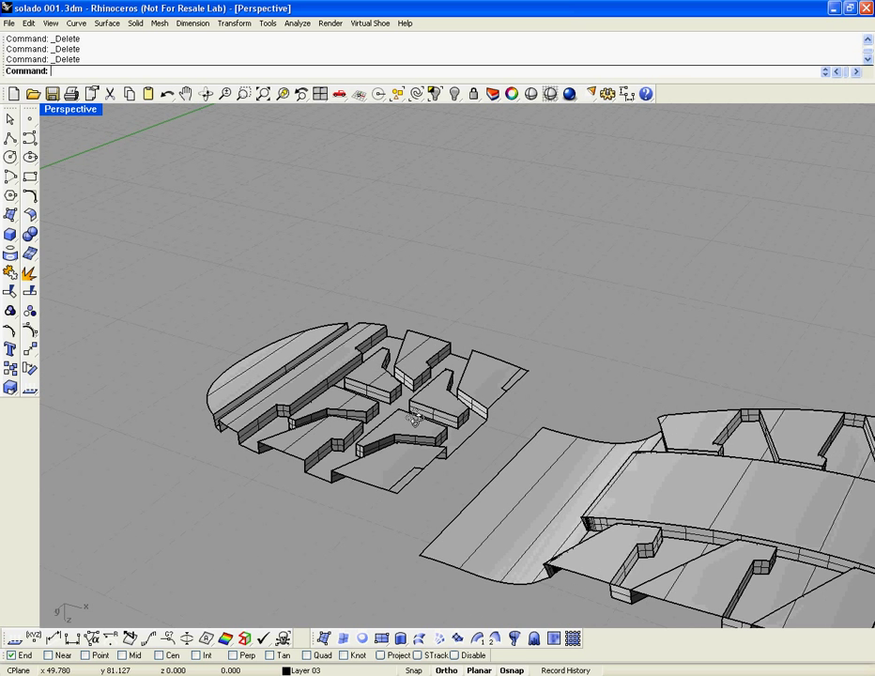
pyautogui.moveTo(414, 420); pyautogui.dragTo(405, 416, button='right')
pyautogui.moveTo(592, 564); pyautogui.dragTo(693, 453, button='right')
pyautogui.click(676, 451)
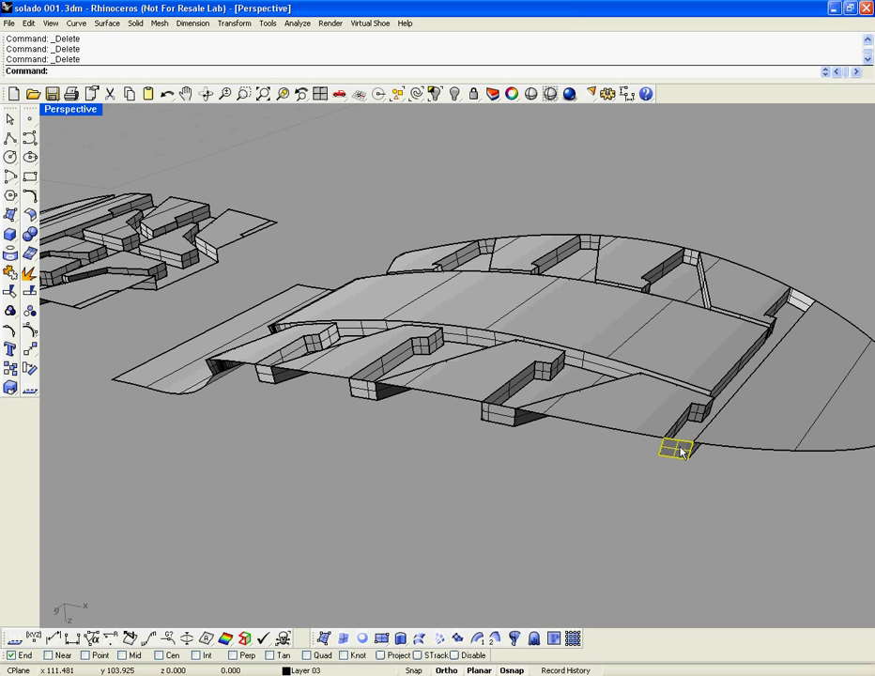
pyautogui.press('Delete')
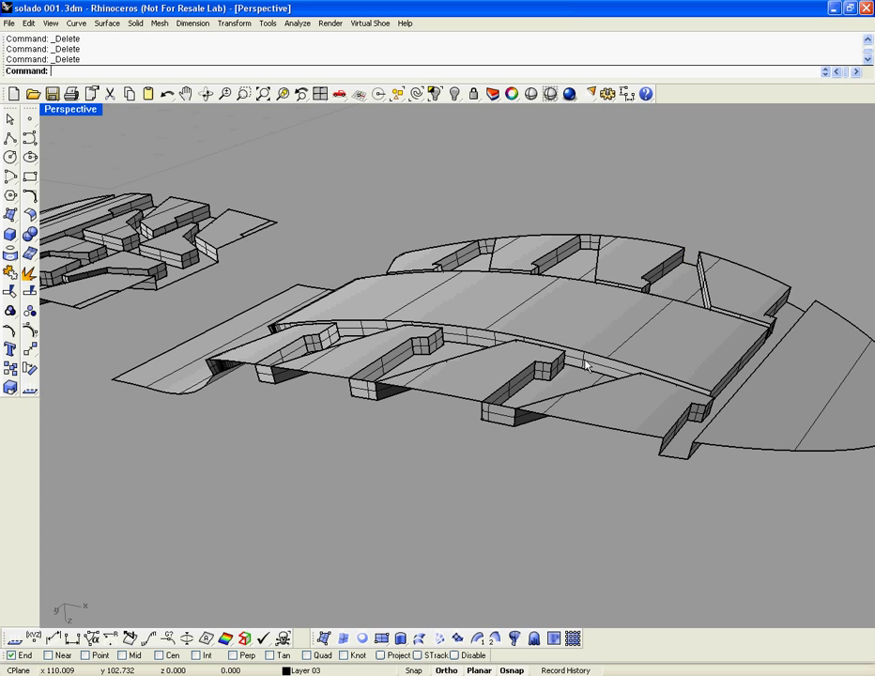
pyautogui.click(364, 390)
pyautogui.press('Delete')
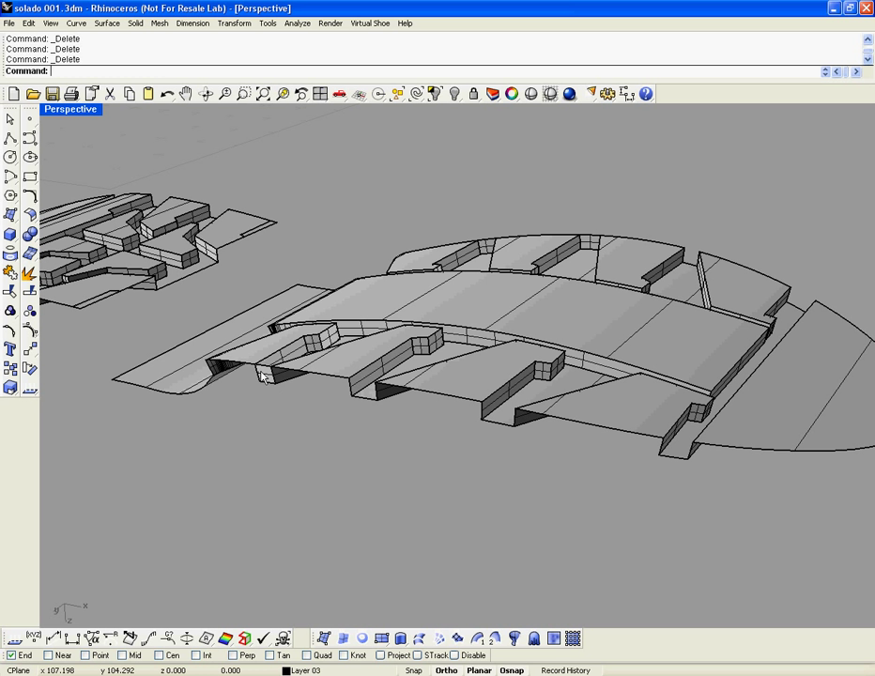
pyautogui.click(263, 375)
pyautogui.press('Delete')
pyautogui.moveTo(489, 246); pyautogui.dragTo(540, 269, button='right')
pyautogui.scroll(3, 364, 288)
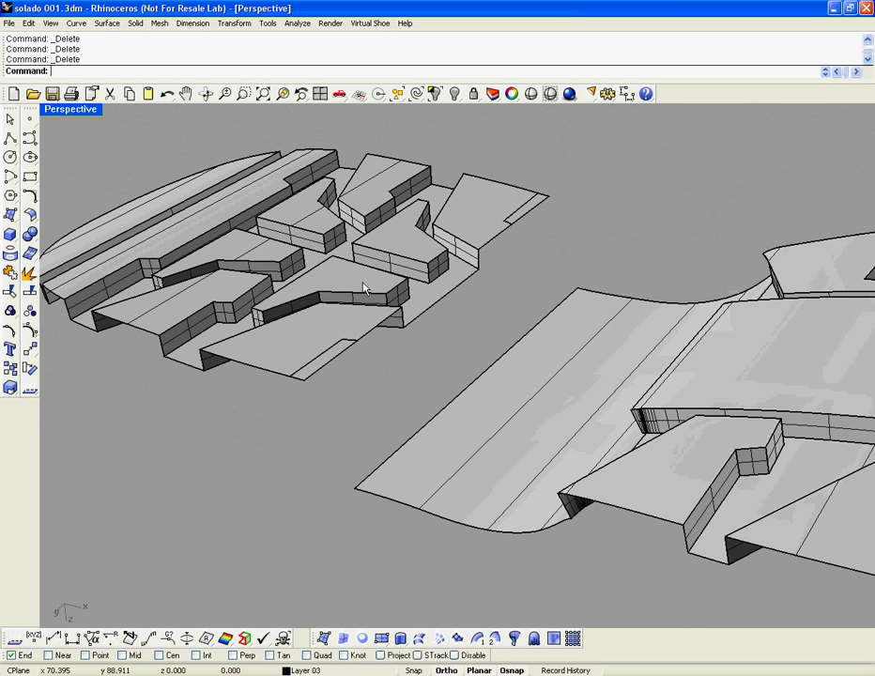
# - Offset the two thin strip surfaces 1.5 downward as solids with FlipAll and Solid
pyautogui.scroll(3, 357, 303)
pyautogui.scroll(2, 322, 385)
pyautogui.click(316, 361)
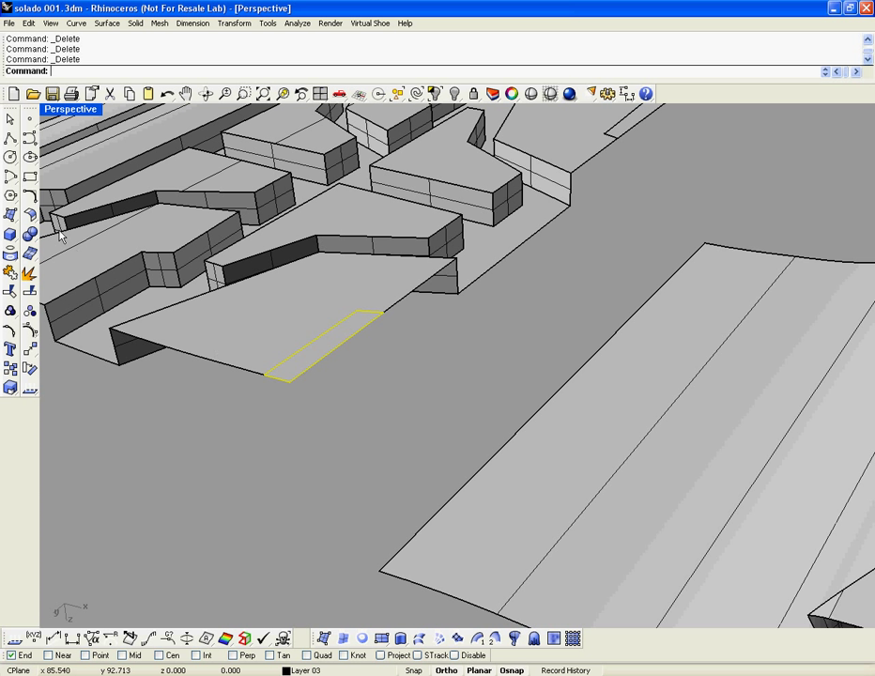
pyautogui.keyDown('shift'); pyautogui.click(632, 129); pyautogui.keyUp('shift')
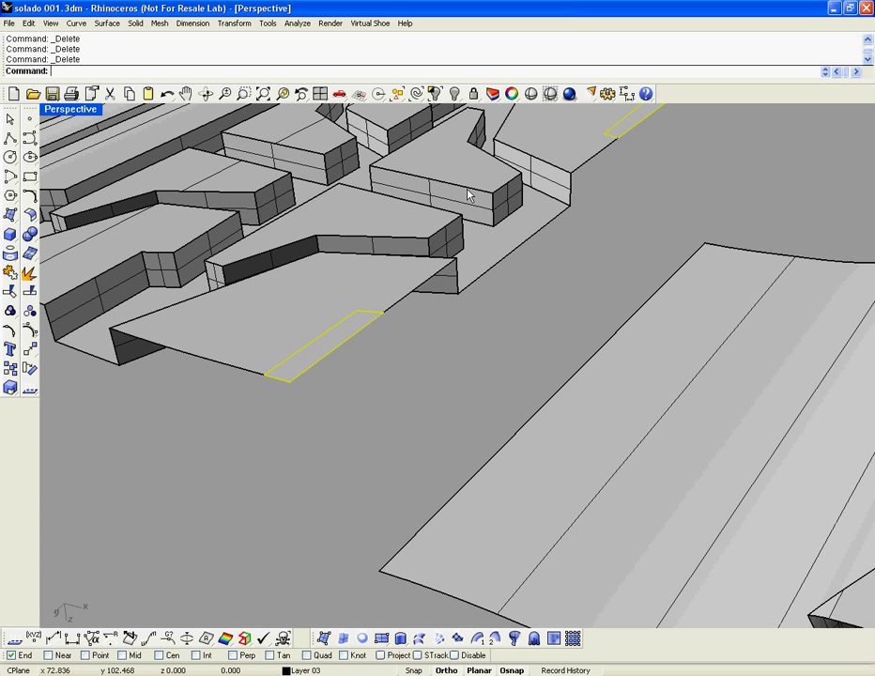
pyautogui.click(29, 215)
pyautogui.click(42, 227)
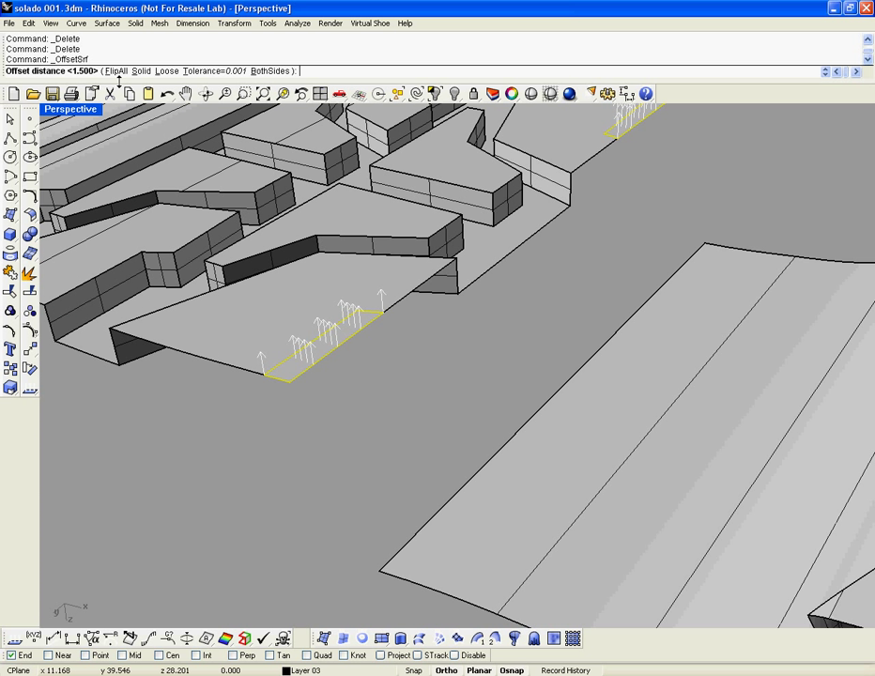
pyautogui.click(116, 72)
pyautogui.click(139, 71)
pyautogui.press('Return')
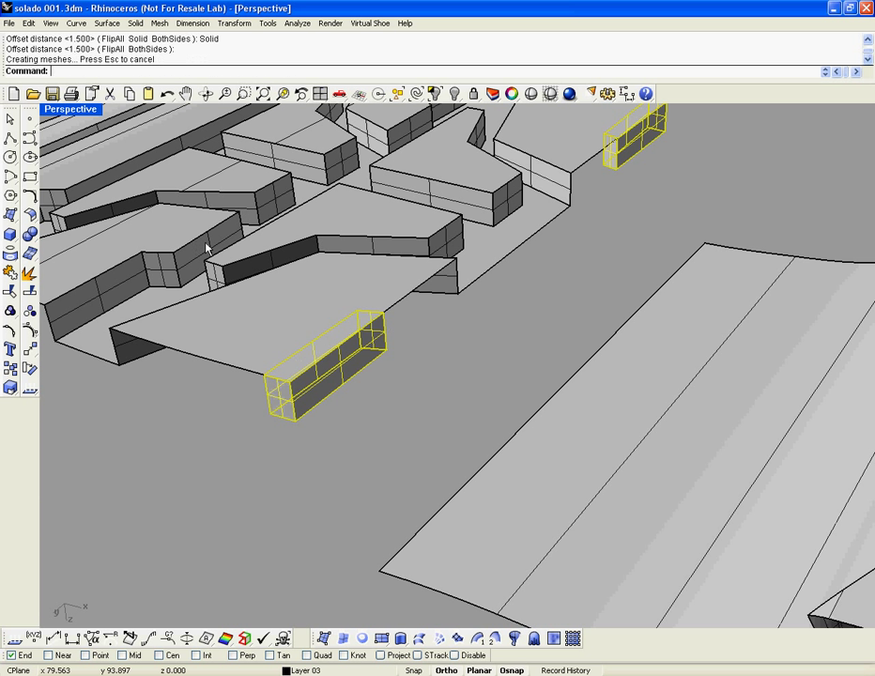
# - Explode the two new boxes and delete their top and end faces
pyautogui.click(29, 273)
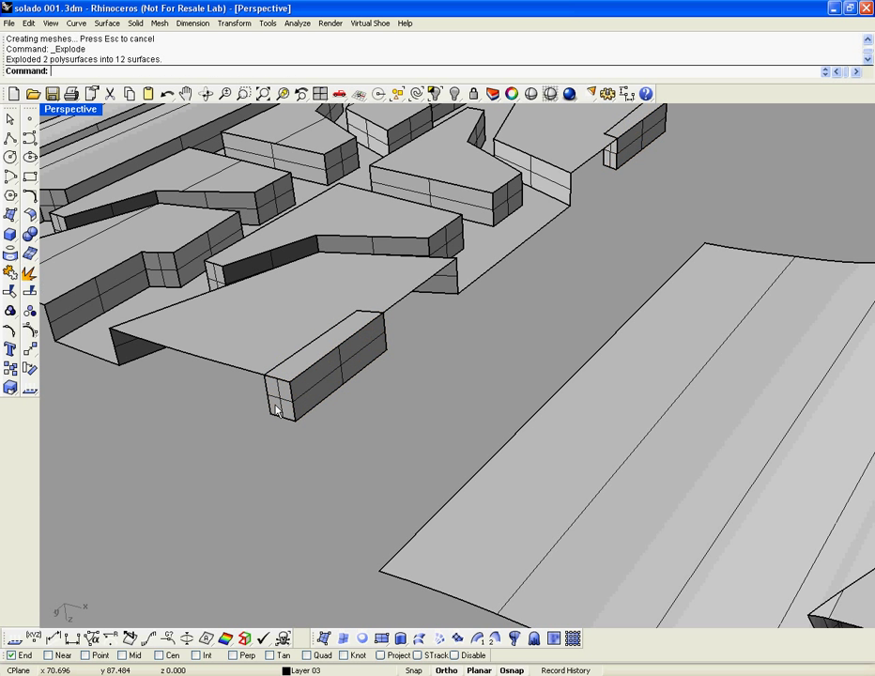
pyautogui.click(278, 408)
pyautogui.press('Delete')
pyautogui.click(300, 375)
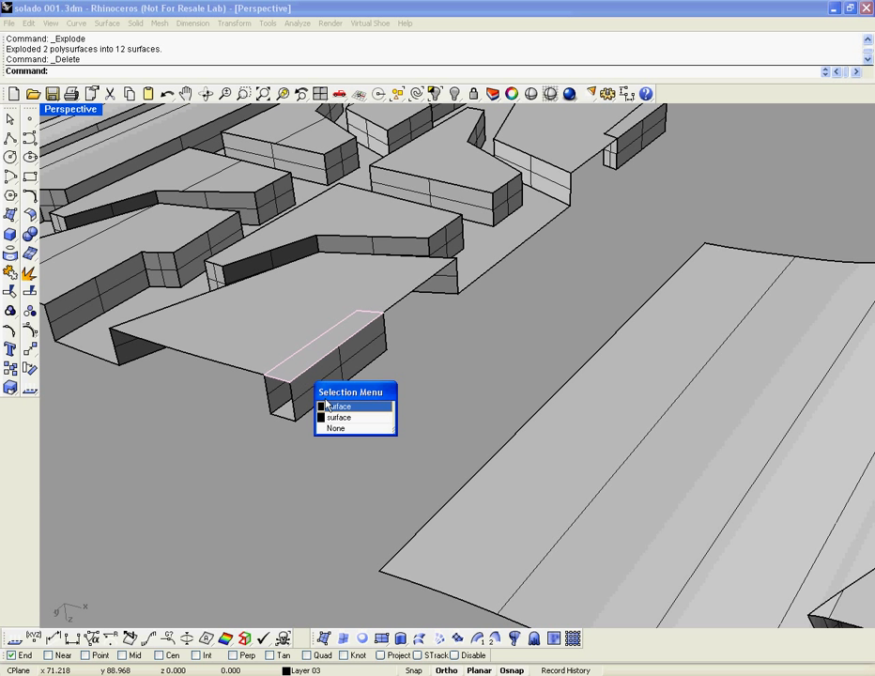
pyautogui.click(333, 405)
pyautogui.press('Delete')
pyautogui.click(333, 367)
pyautogui.press('Delete')
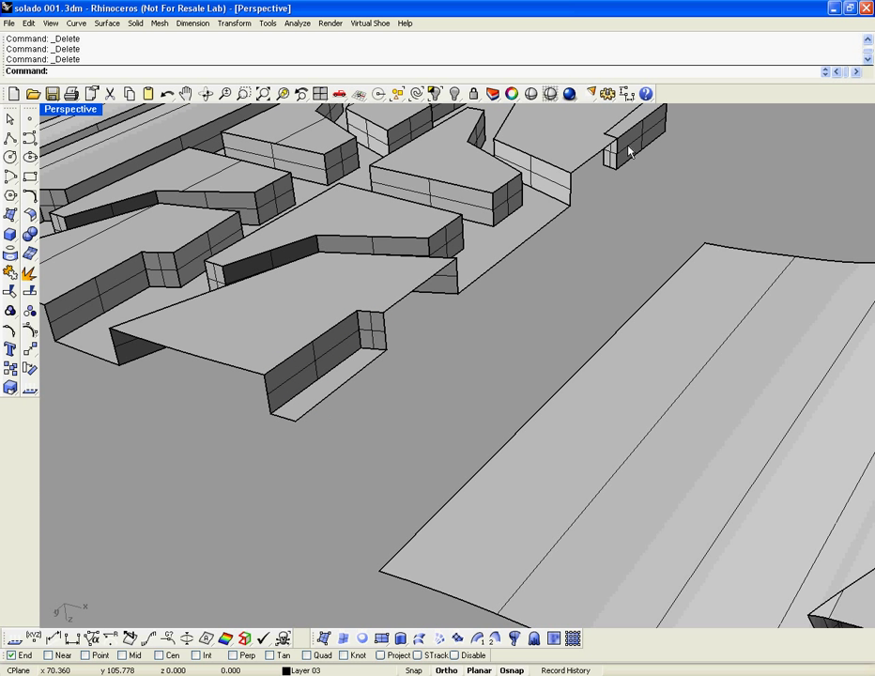
pyautogui.click(630, 139)
pyautogui.press('Delete')
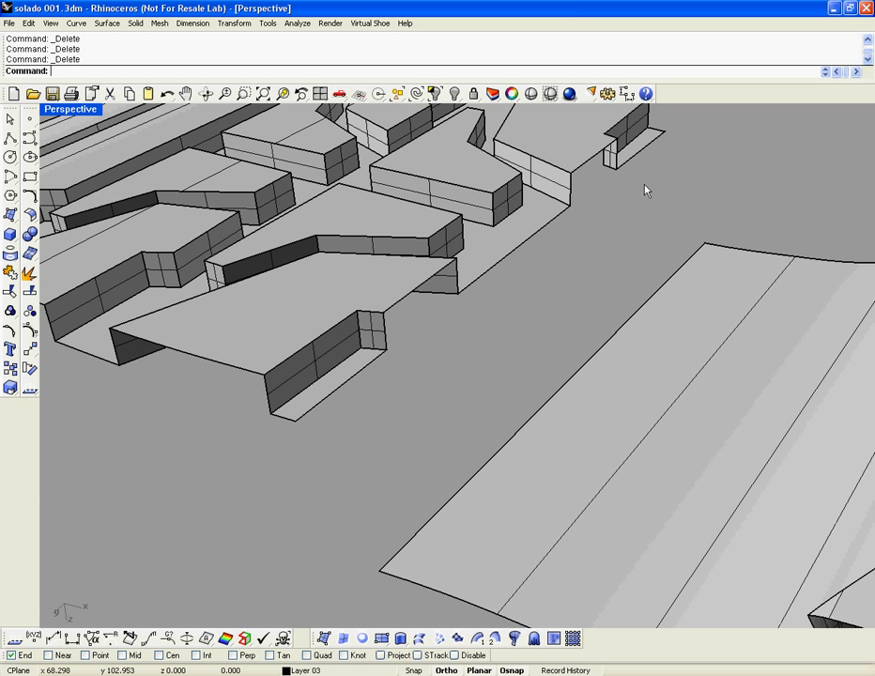
# - Draw a helper polyline between the two box corners along the lug row's base
pyautogui.click(9, 138)
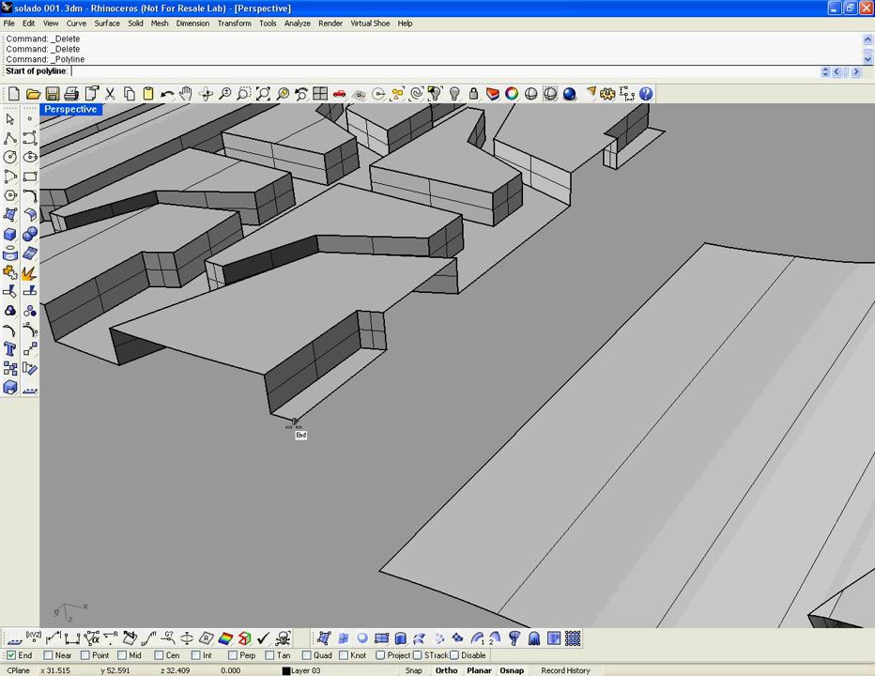
pyautogui.click(296, 420)
pyautogui.click(665, 131)
pyautogui.press('Return')
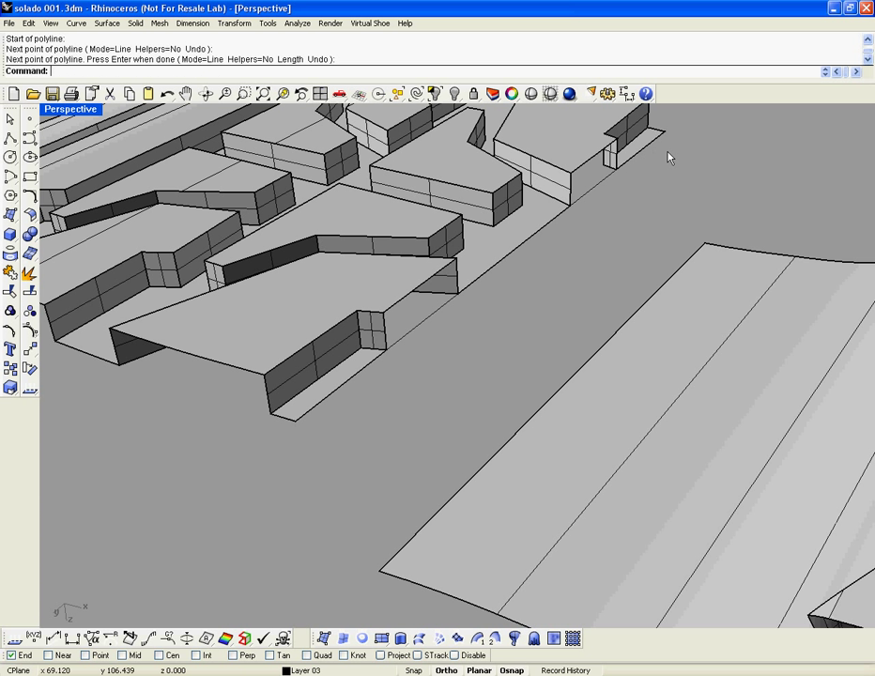
# - Build an edge surface from the arch band edge to the lug-base polyline, then delete the polyline
pyautogui.click(342, 638)
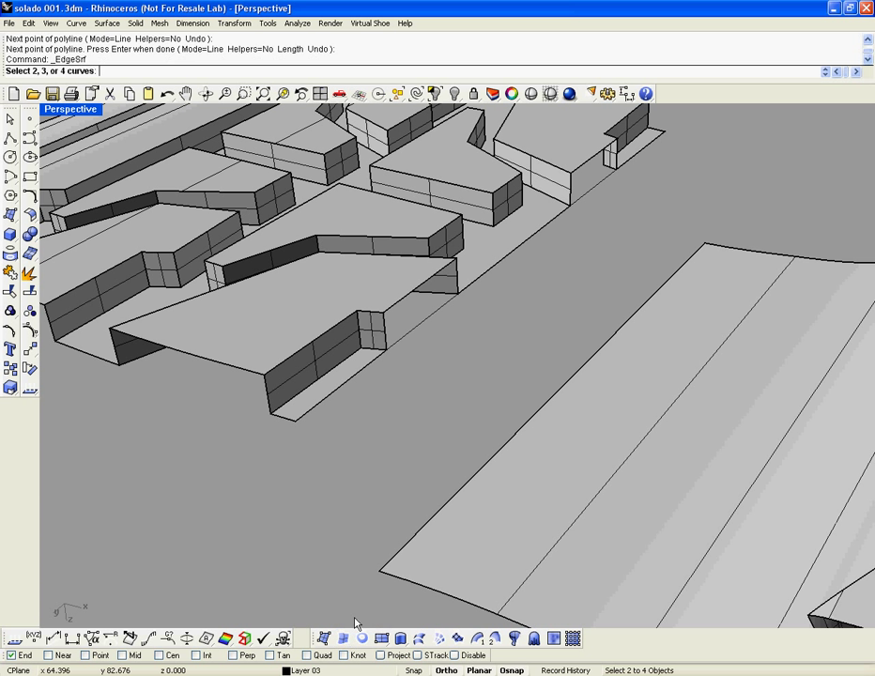
pyautogui.click(384, 568)
pyautogui.click(396, 356)
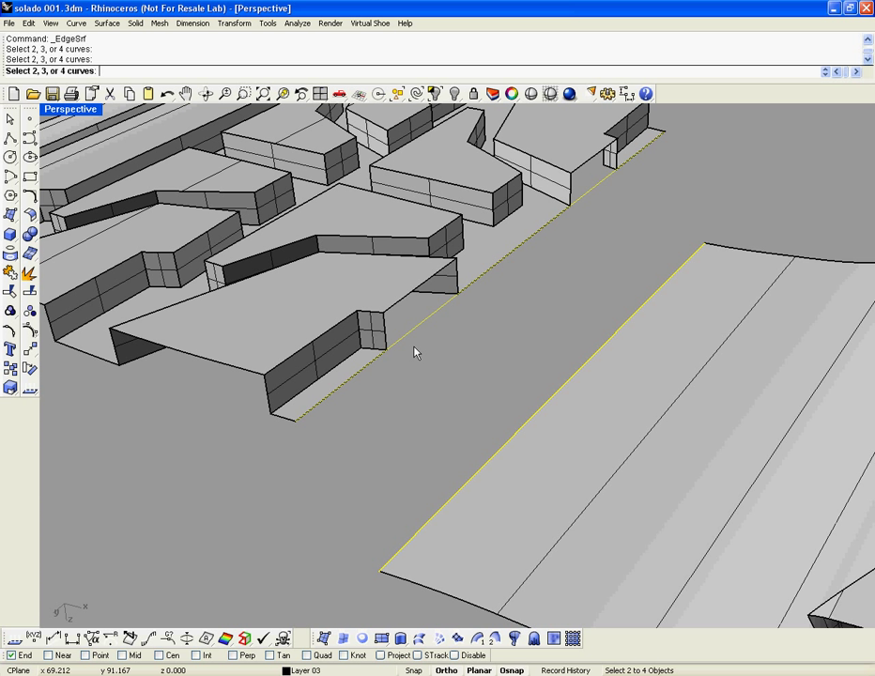
pyautogui.press('Return')
pyautogui.click(434, 94)
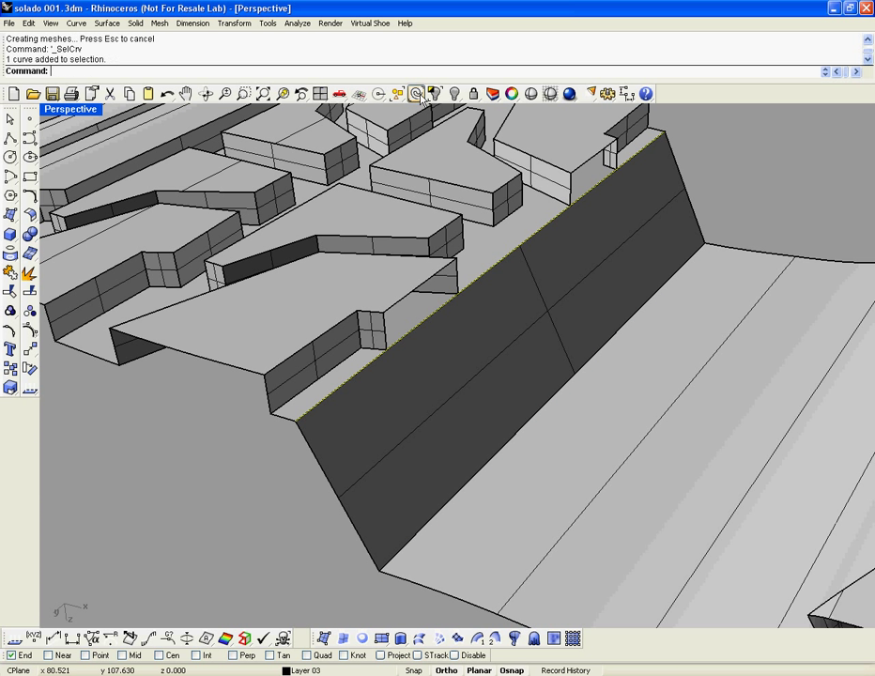
pyautogui.press('Delete')
pyautogui.scroll(-5, 413, 183)
# - Join all 121 sole surfaces into a single open polysurface
pyautogui.moveTo(416, 190); pyautogui.dragTo(359, 273, button='right')
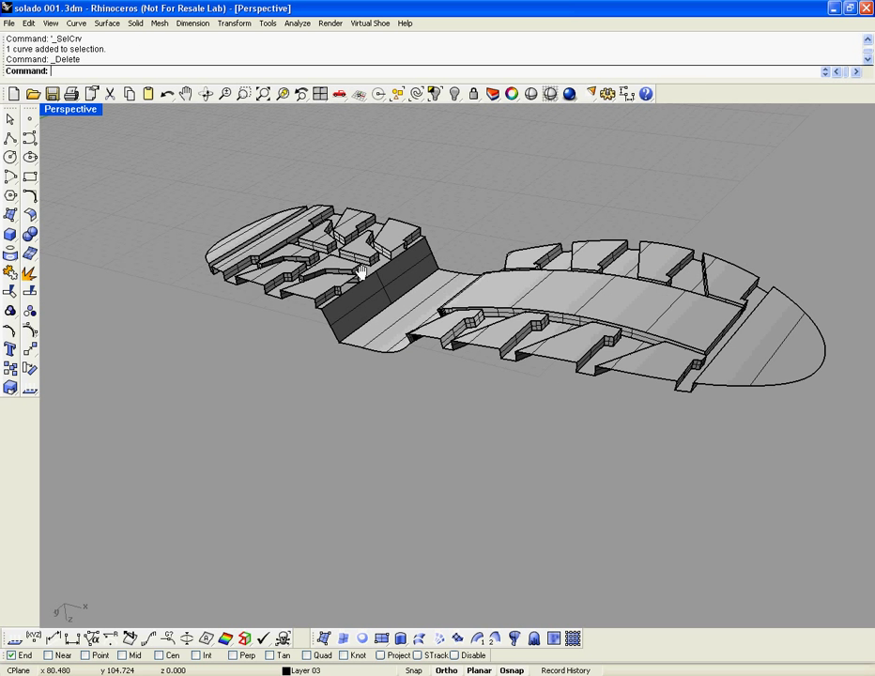
pyautogui.moveTo(176, 164); pyautogui.dragTo(848, 450)
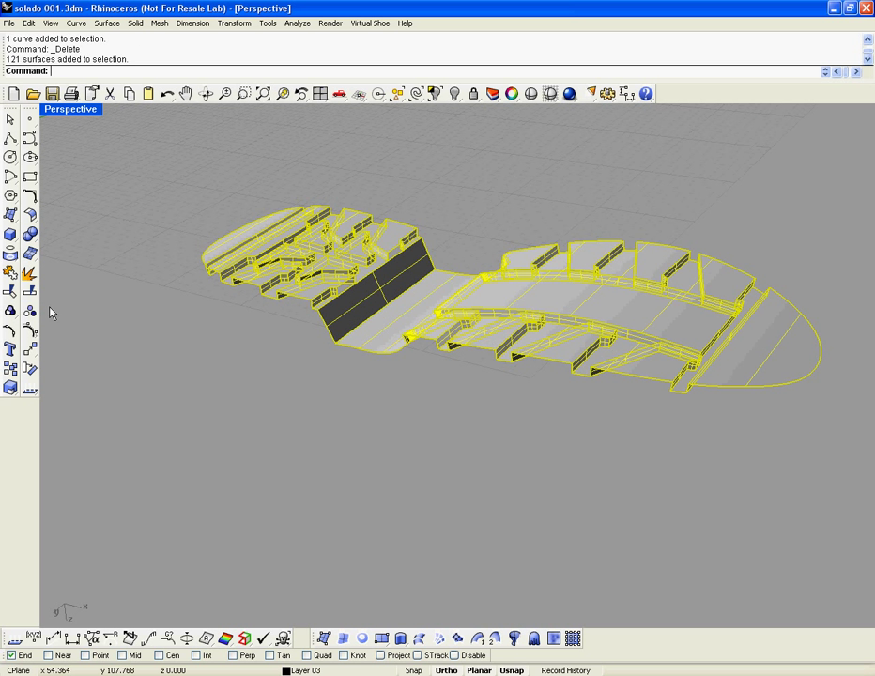
pyautogui.click(9, 272)
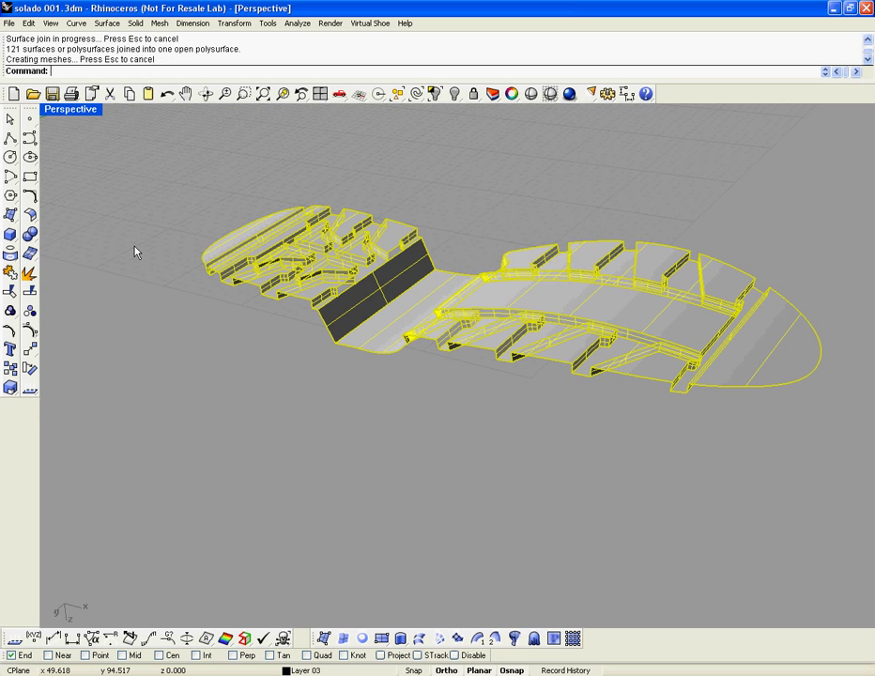
# - Duplicate the sole polysurface's three border curves and select the polysurface
pyautogui.click(9, 253)
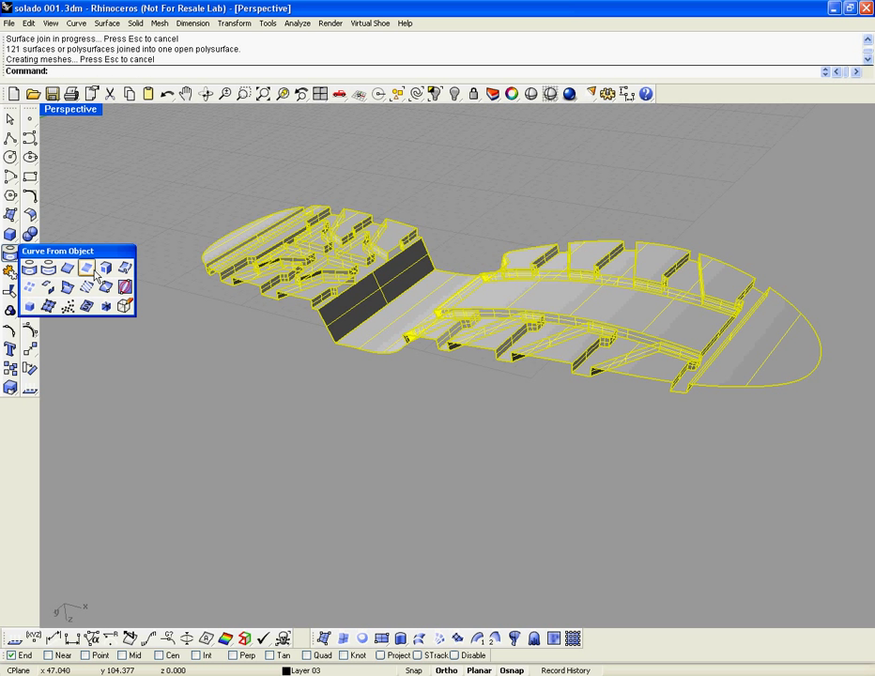
pyautogui.click(94, 274)
pyautogui.scroll(4, 343, 299)
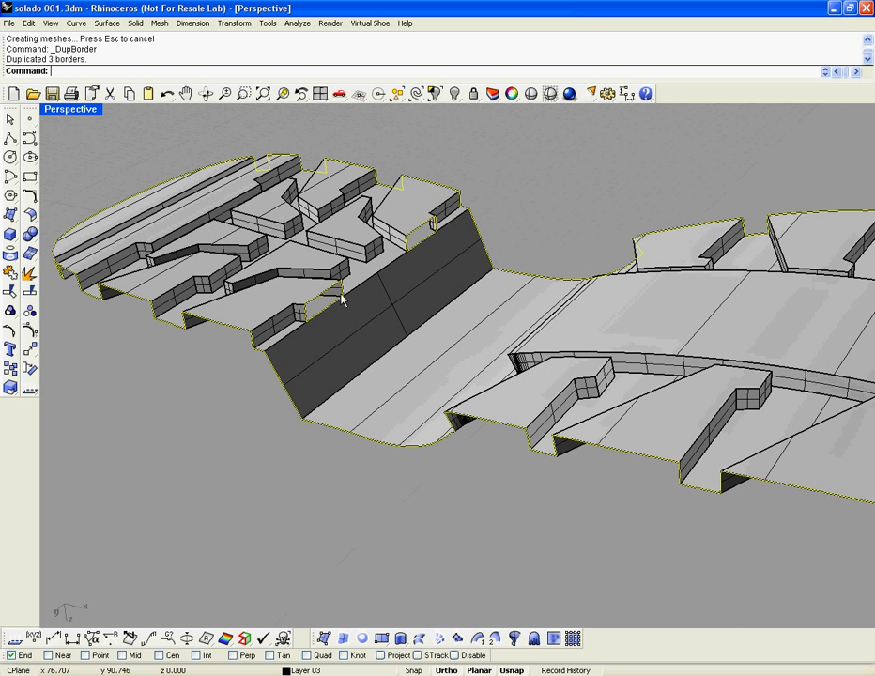
pyautogui.scroll(2, 343, 298)
pyautogui.click(438, 190)
# - Hide the sole, cap both parallelogram outlines with planar surfaces, and delete those curves
pyautogui.hotkey('ctrl', 'h')
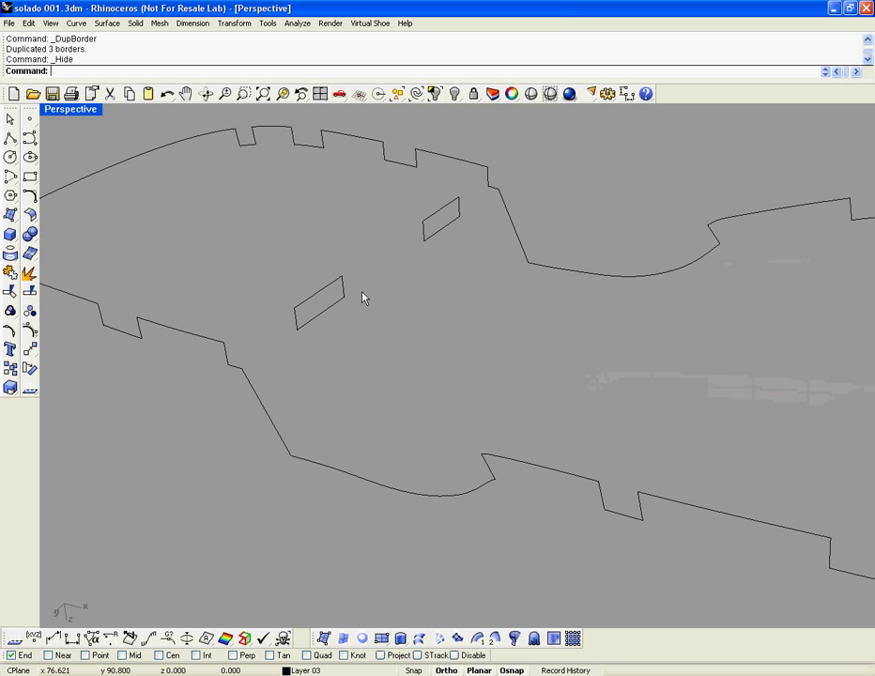
pyautogui.click(340, 302)
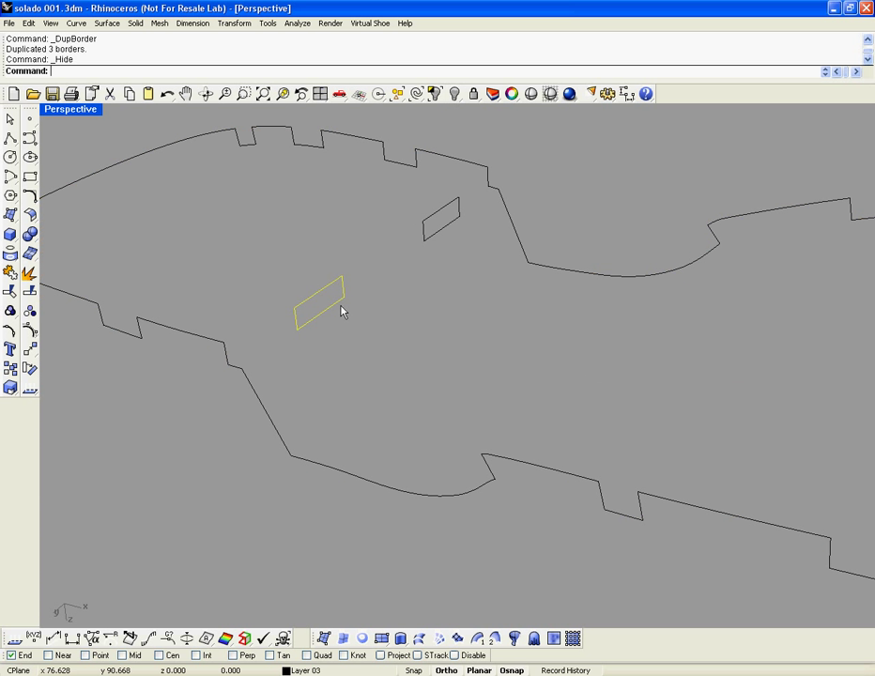
pyautogui.click(363, 638)
pyautogui.press('Delete')
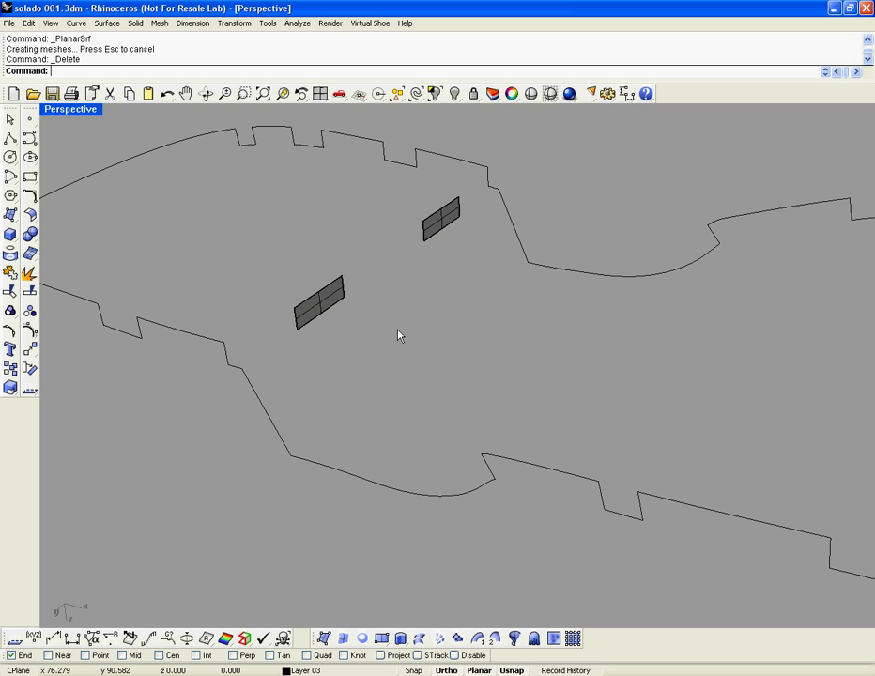
# - Hide the two new patches, inspect the sole outline, then show the hidden objects again
pyautogui.moveTo(429, 200); pyautogui.dragTo(313, 318)
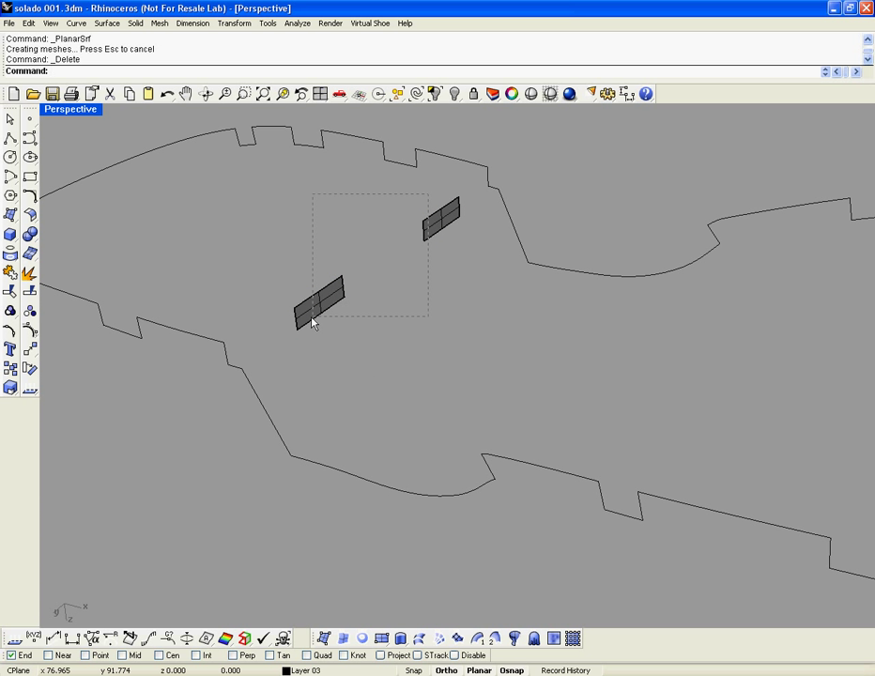
pyautogui.click(456, 95)
pyautogui.moveTo(482, 266); pyautogui.dragTo(490, 283, button='right')
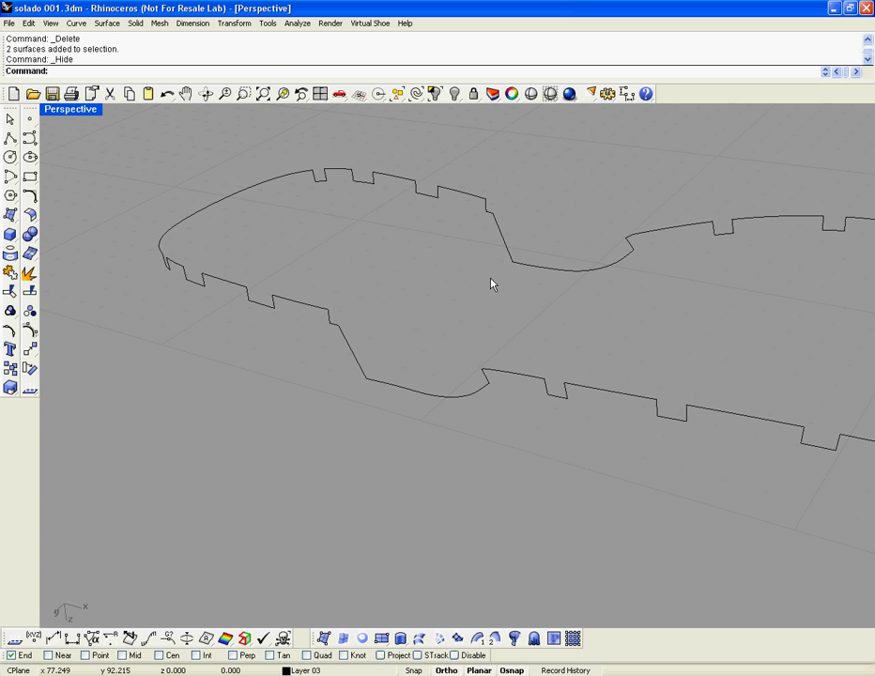
pyautogui.moveTo(490, 537)
pyautogui.mouseDown(button='right')
pyautogui.moveTo(496, 521)
pyautogui.moveTo(488, 528)
pyautogui.moveTo(515, 514)
pyautogui.moveTo(385, 494)
pyautogui.moveTo(405, 489)
pyautogui.mouseUp(button='right')
pyautogui.click(343, 381)
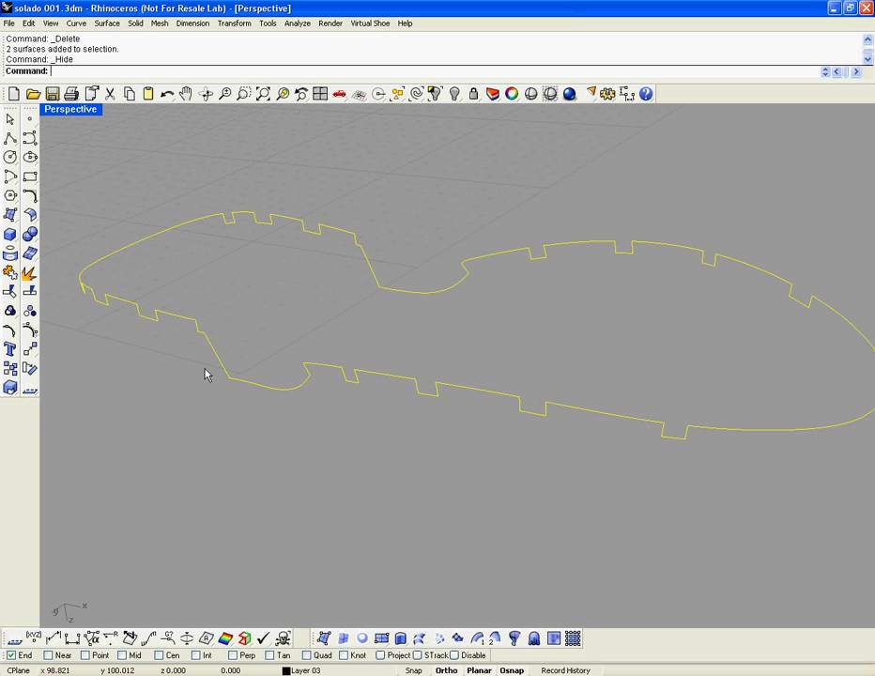
pyautogui.click(454, 93)
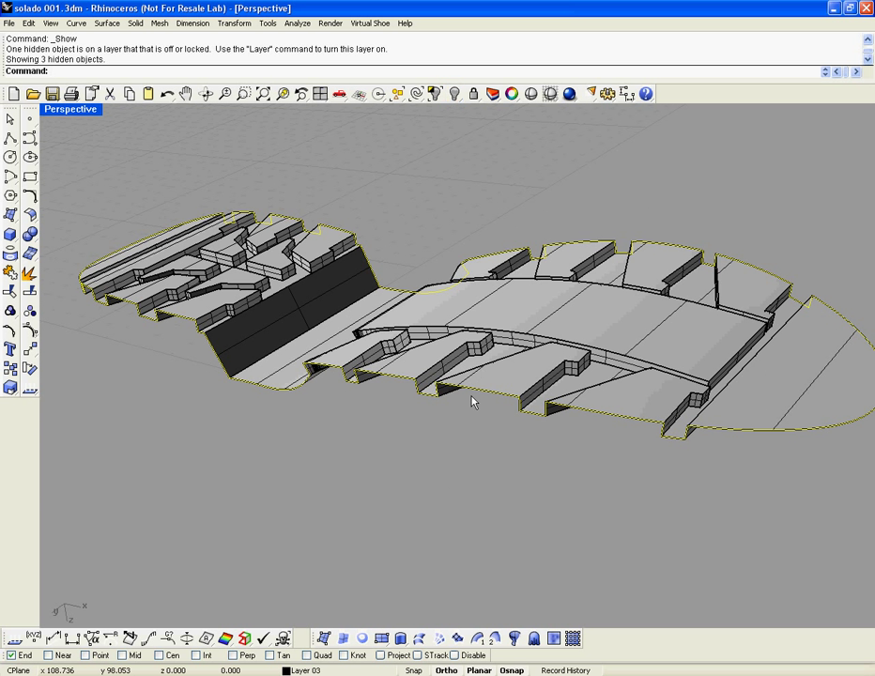
# - Join the two flat patches and the sole into one polysurface
pyautogui.moveTo(472, 402)
pyautogui.mouseDown(button='right')
pyautogui.moveTo(453, 445)
pyautogui.moveTo(365, 359)
pyautogui.mouseUp(button='right')
pyautogui.hotkey('ctrl', 'a')
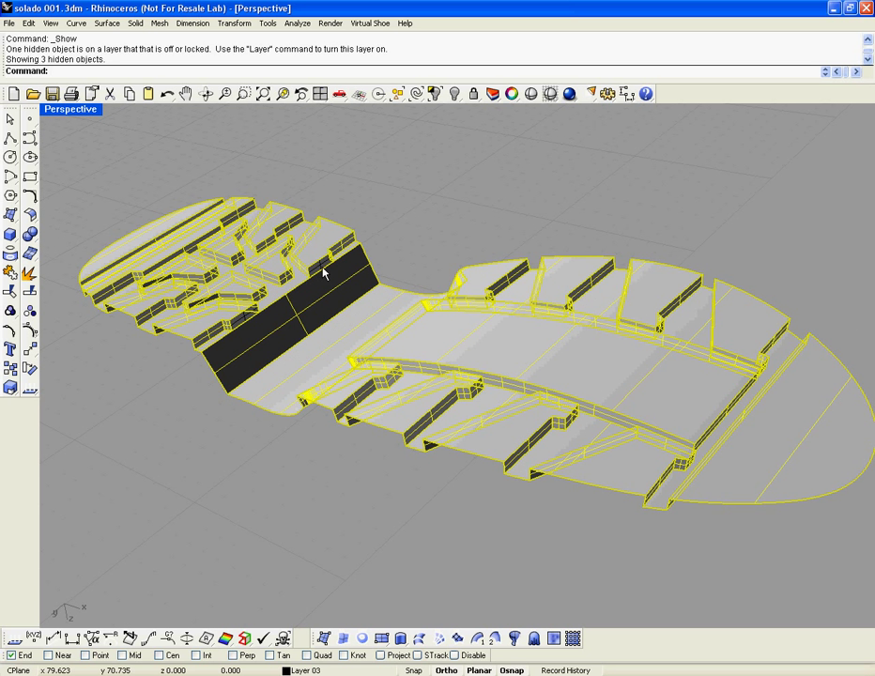
pyautogui.click(156, 342)
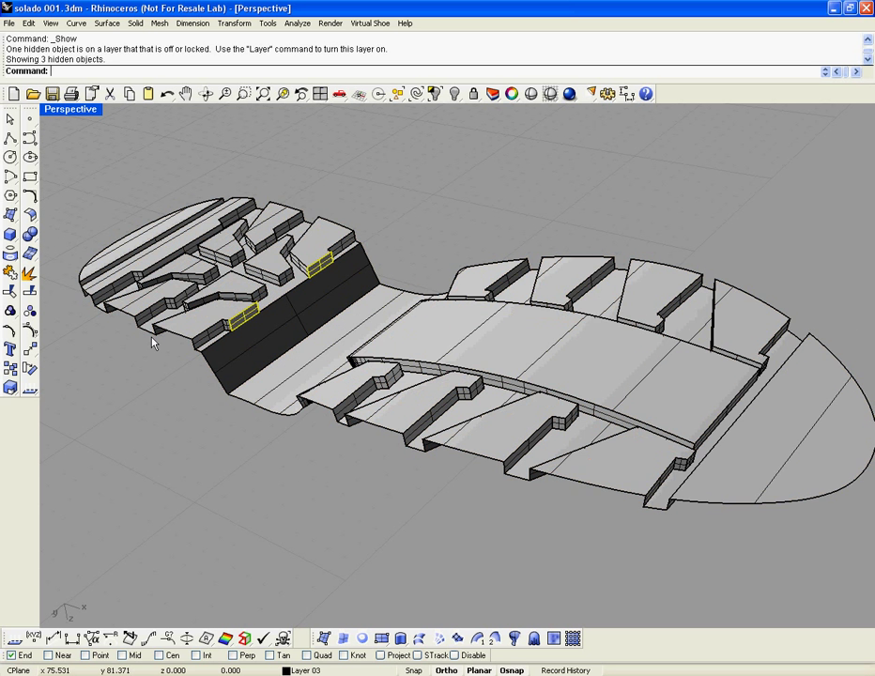
pyautogui.hotkey('ctrl', 'a')
pyautogui.click(31, 274)
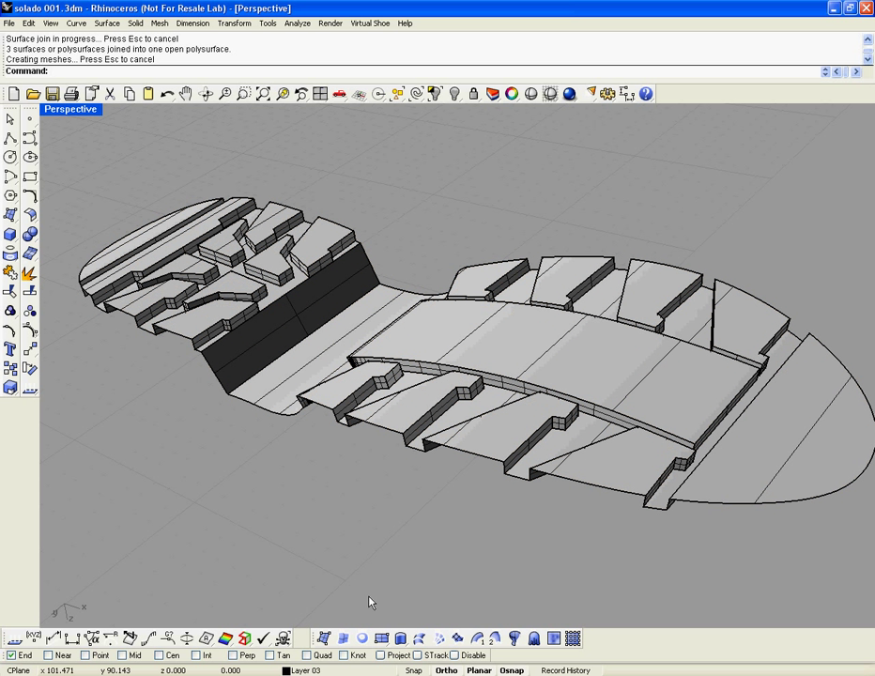
pyautogui.click(308, 671)
# - Turn on Layer 02, show the oval outline, and extrude it into a tall uncapped wall
pyautogui.click(264, 628)
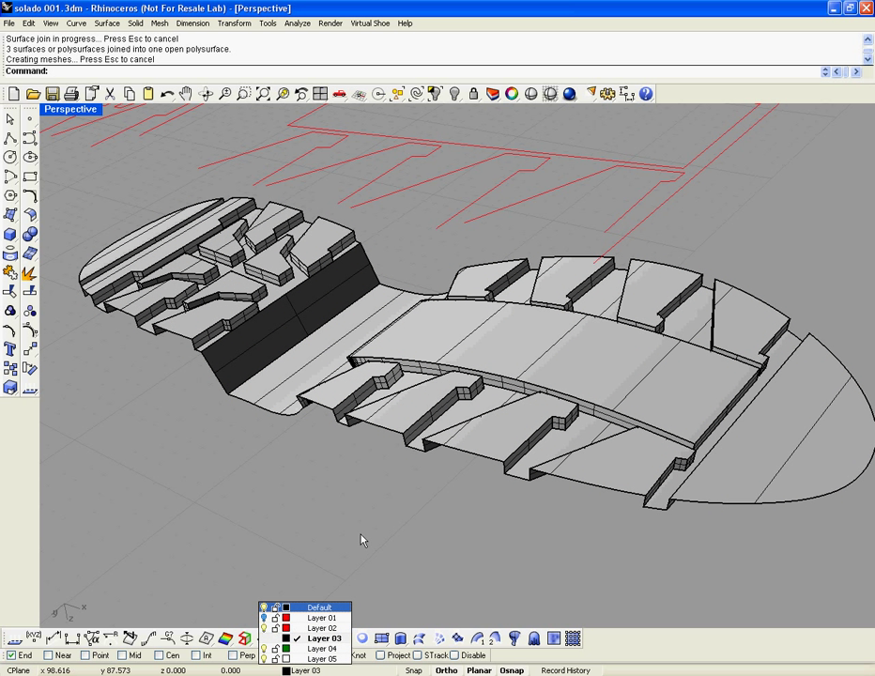
pyautogui.scroll(-5, 376, 522)
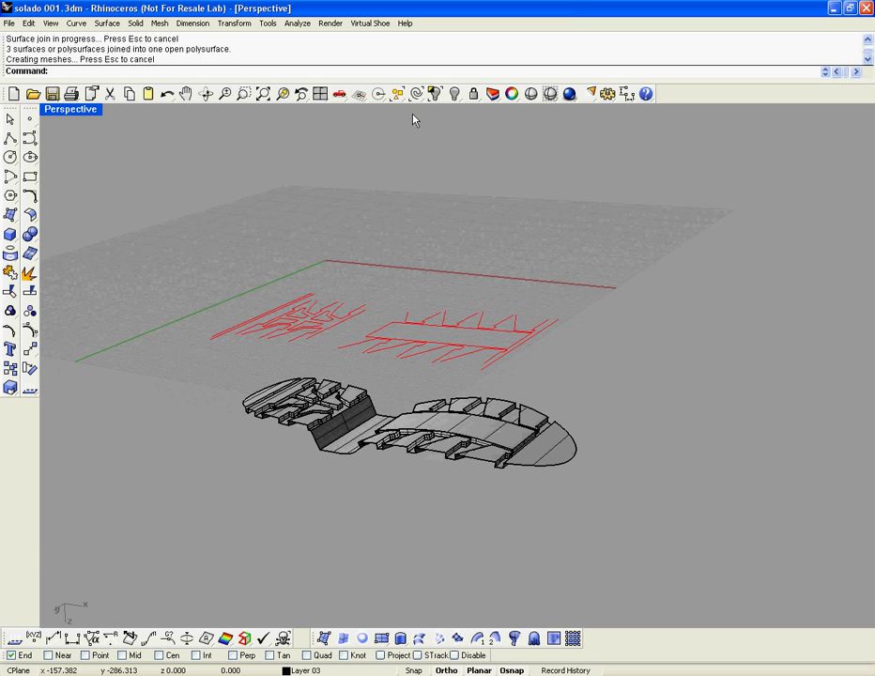
pyautogui.rightClick(455, 93)
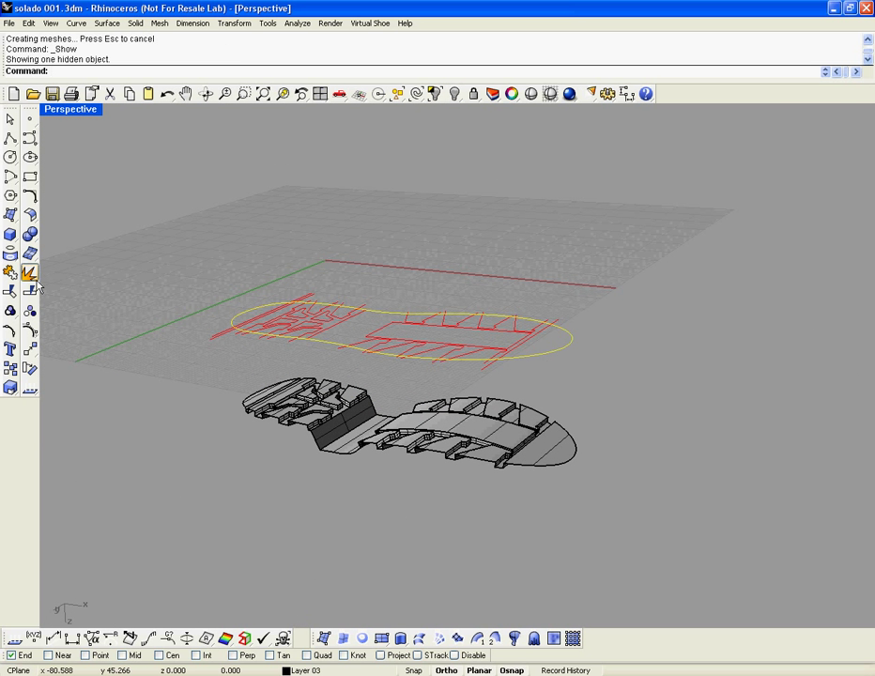
pyautogui.click(381, 637)
pyautogui.click(388, 564)
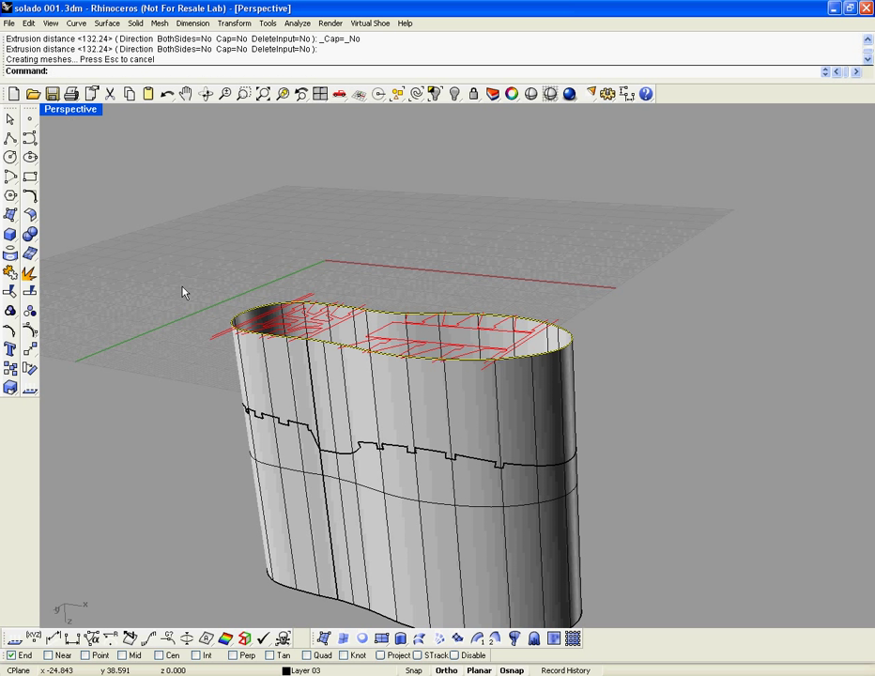
# - Restore the four-viewport layout and hide the joined sole polysurface
pyautogui.click(70, 109)
pyautogui.click(69, 123)
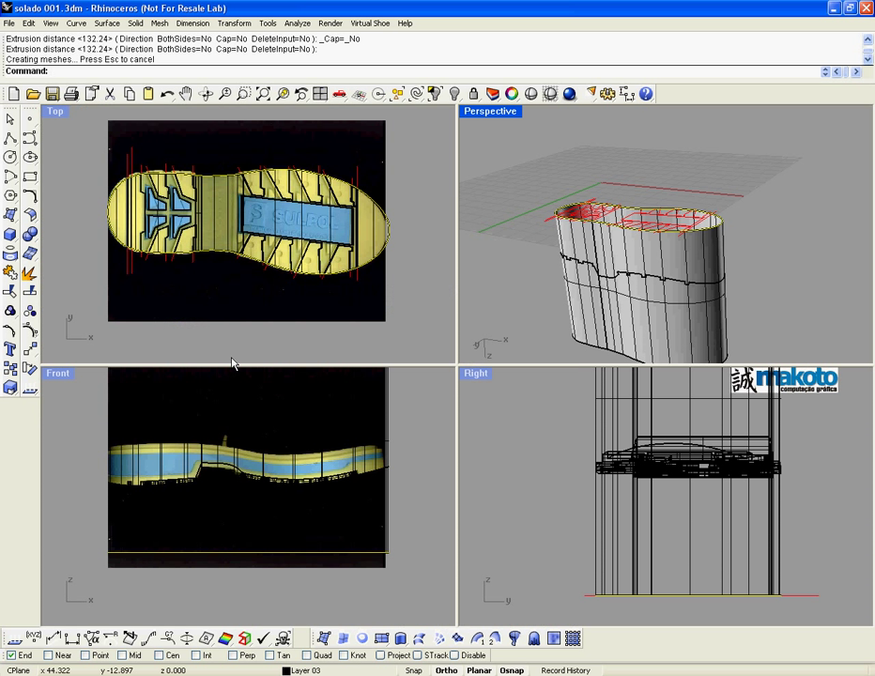
pyautogui.click(285, 467)
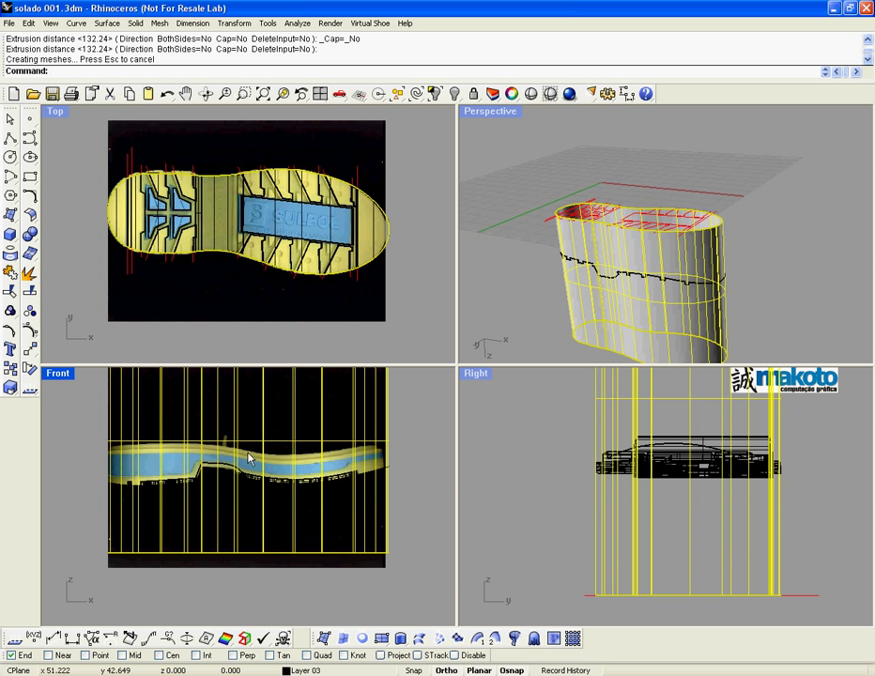
pyautogui.click(524, 295)
pyautogui.click(636, 273)
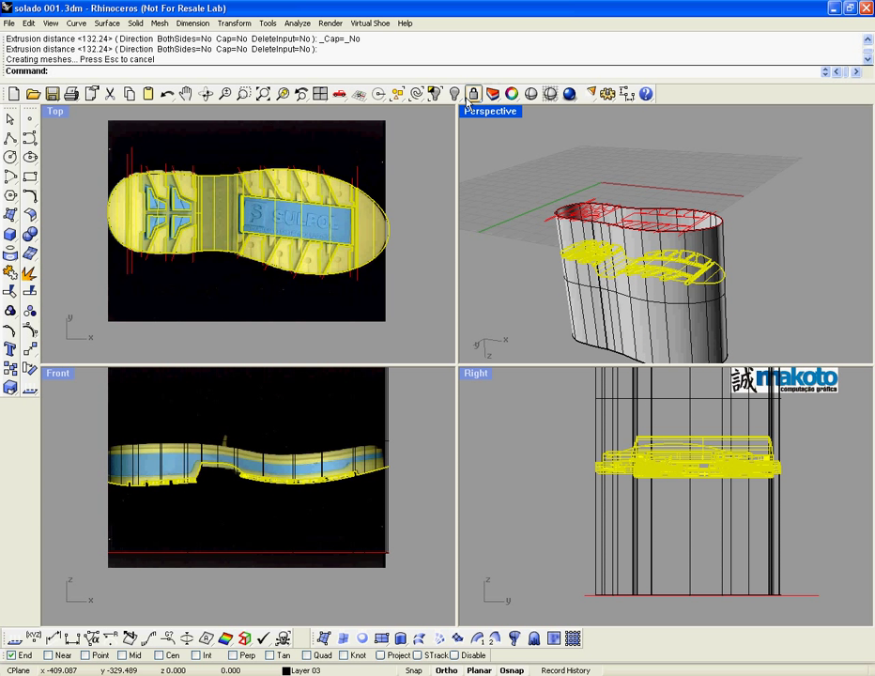
pyautogui.hotkey('ctrl', 'h')
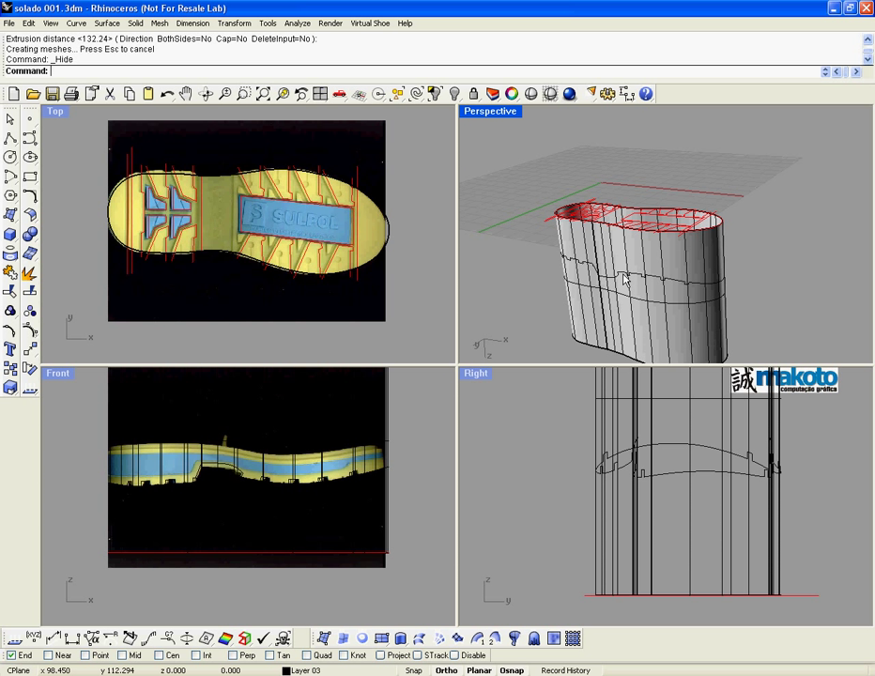
# - Select the sole outline curve from among the overlapping objects
pyautogui.click(624, 278)
pyautogui.scroll(3, 619, 279)
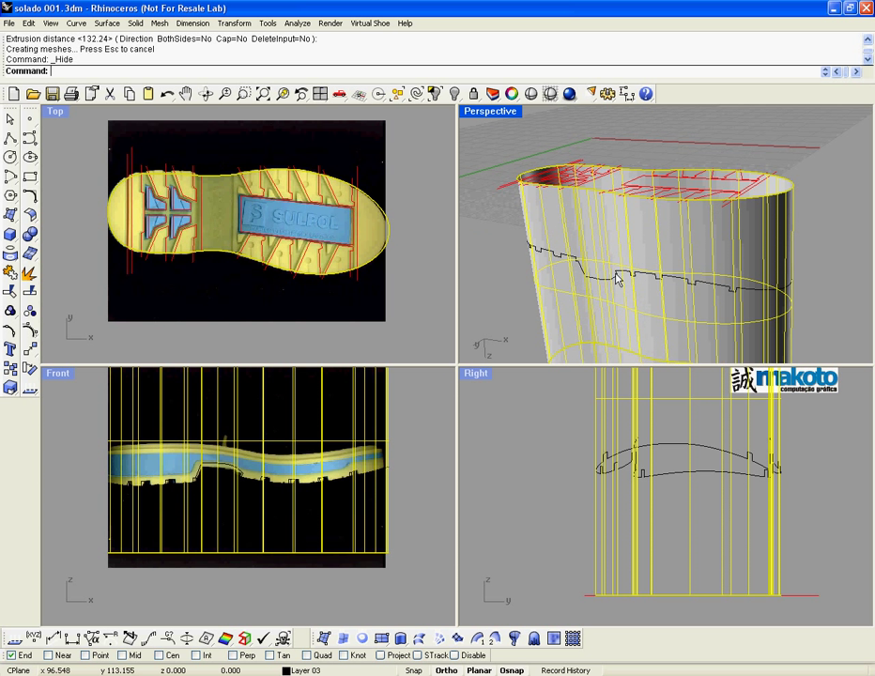
pyautogui.scroll(-1, 619, 279)
pyautogui.press('Escape')
pyautogui.click(648, 311)
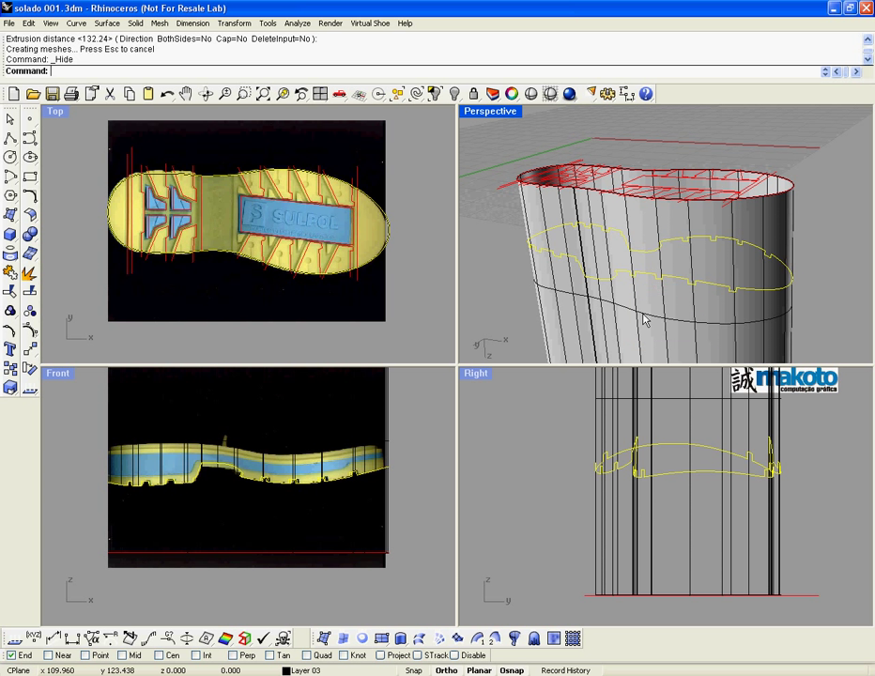
# - Trim away the top of the wall above the sole's side profile curve
pyautogui.click(10, 292)
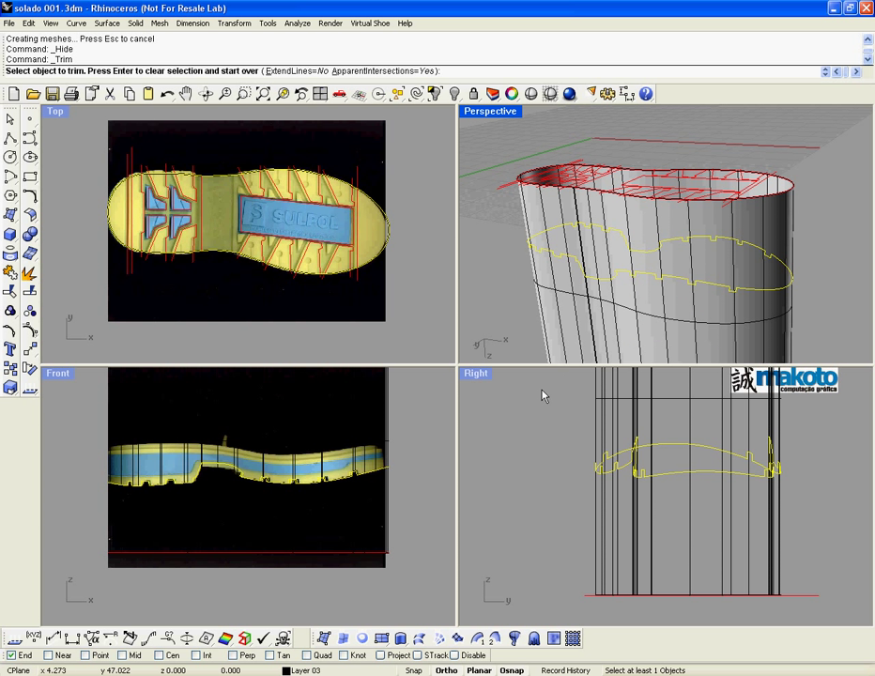
pyautogui.click(636, 235)
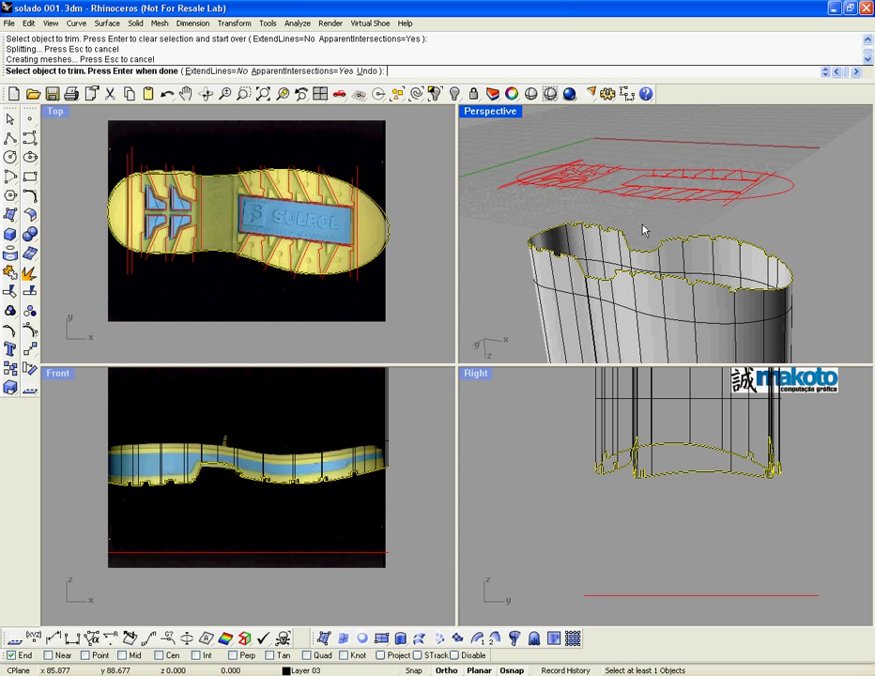
pyautogui.press('Return')
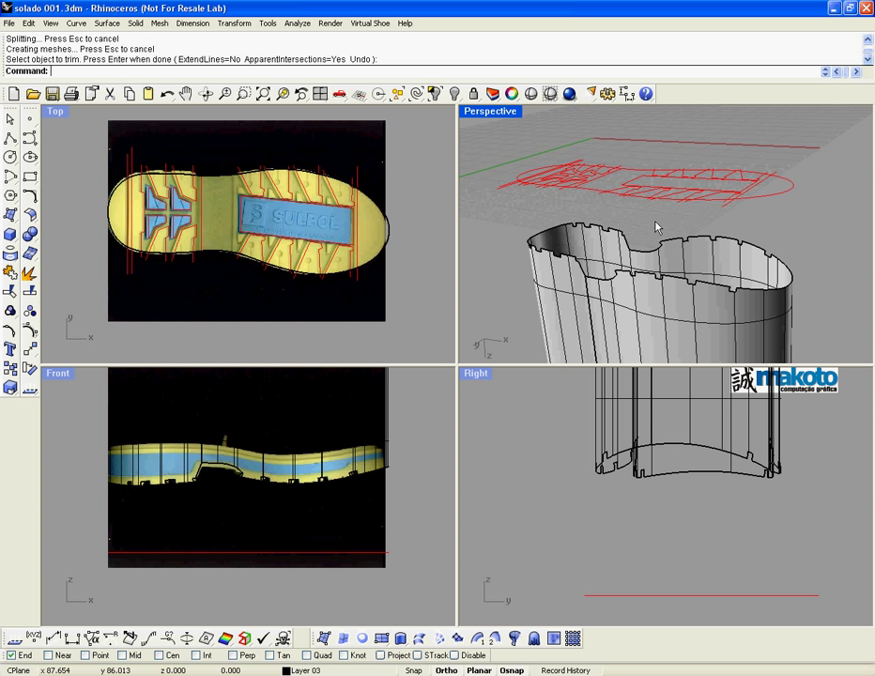
pyautogui.click(380, 448)
pyautogui.click(485, 311)
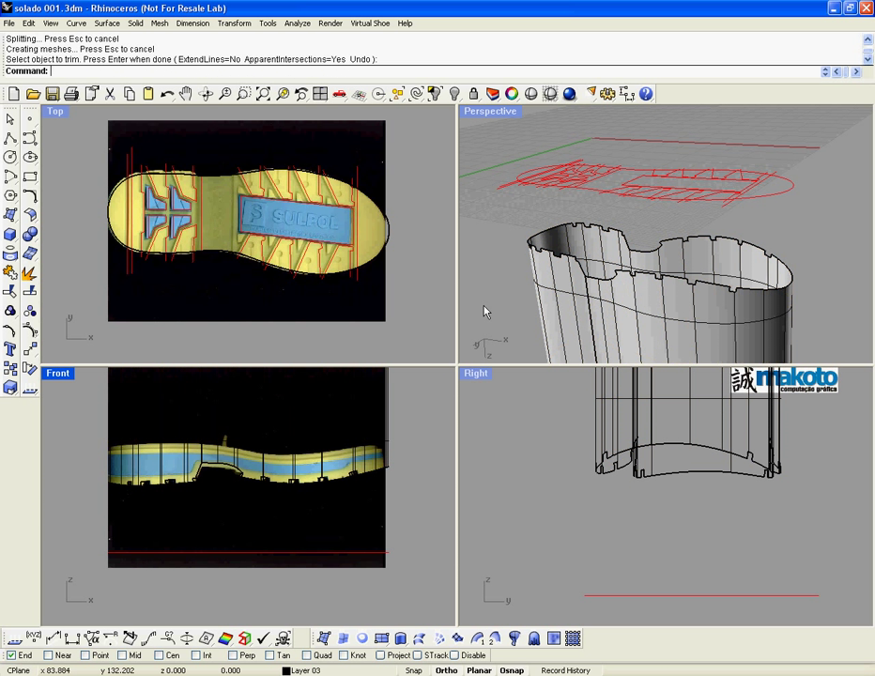
pyautogui.click(305, 670)
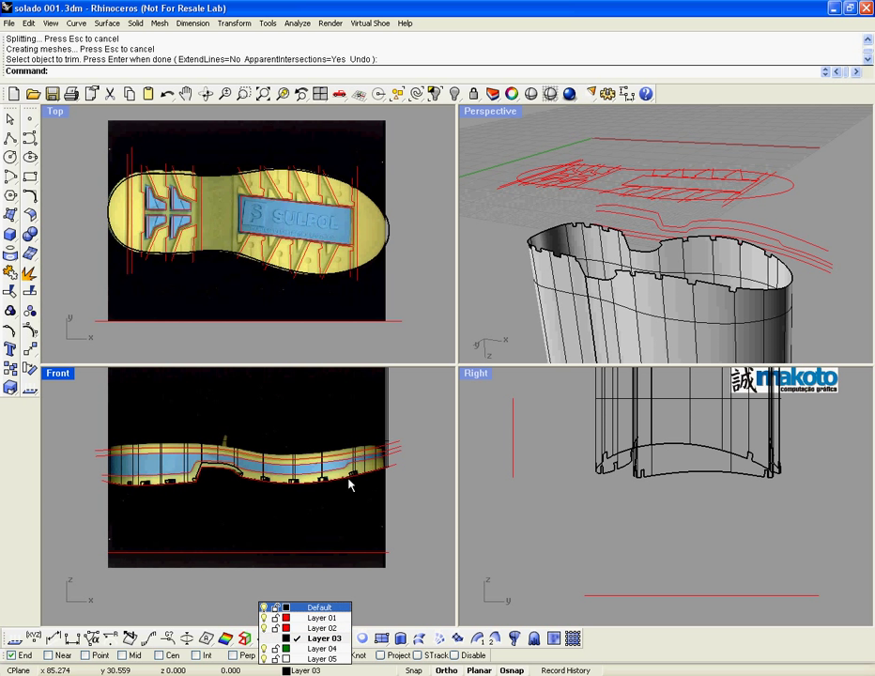
# - Trim off the lower wall using the bottom profile curve as cutter
pyautogui.click(287, 320)
pyautogui.click(9, 209)
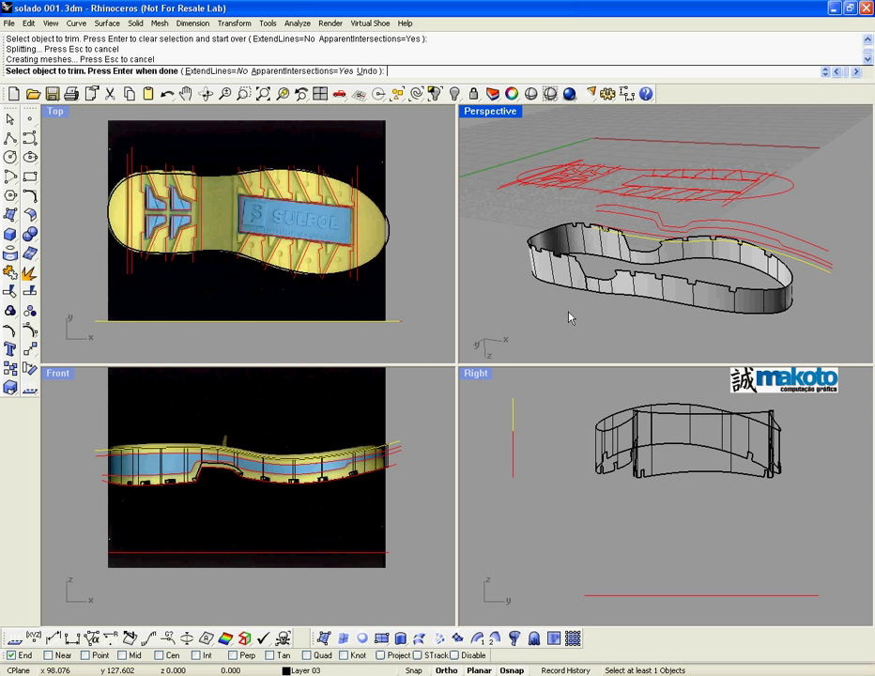
pyautogui.press('Return')
# - Split the sole-height wall band into 3 pieces with the four mid-band curves
pyautogui.click(663, 311)
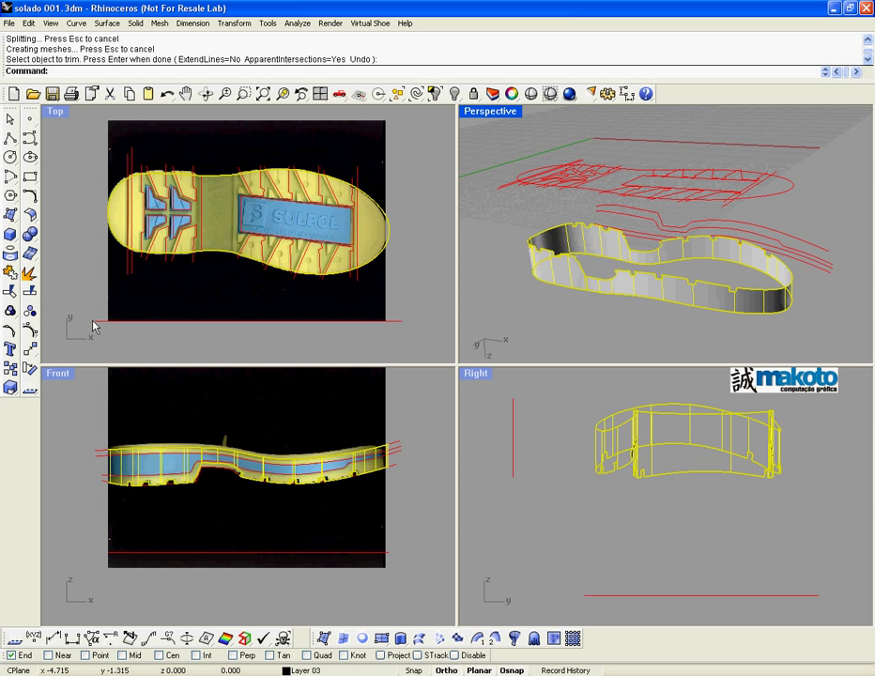
pyautogui.click(30, 311)
pyautogui.click(401, 450)
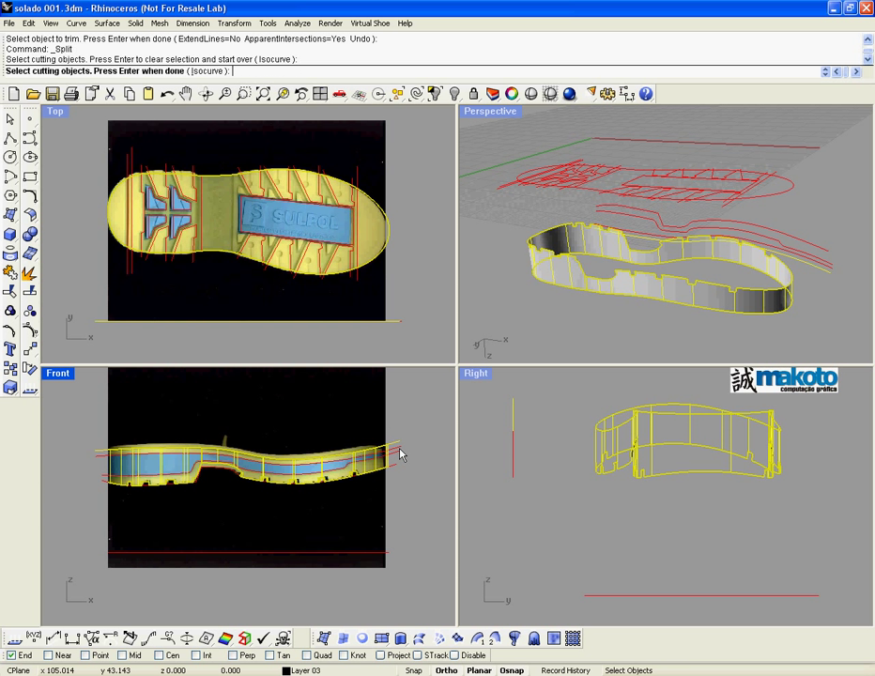
pyautogui.click(400, 450)
pyautogui.click(400, 449)
pyautogui.click(405, 445)
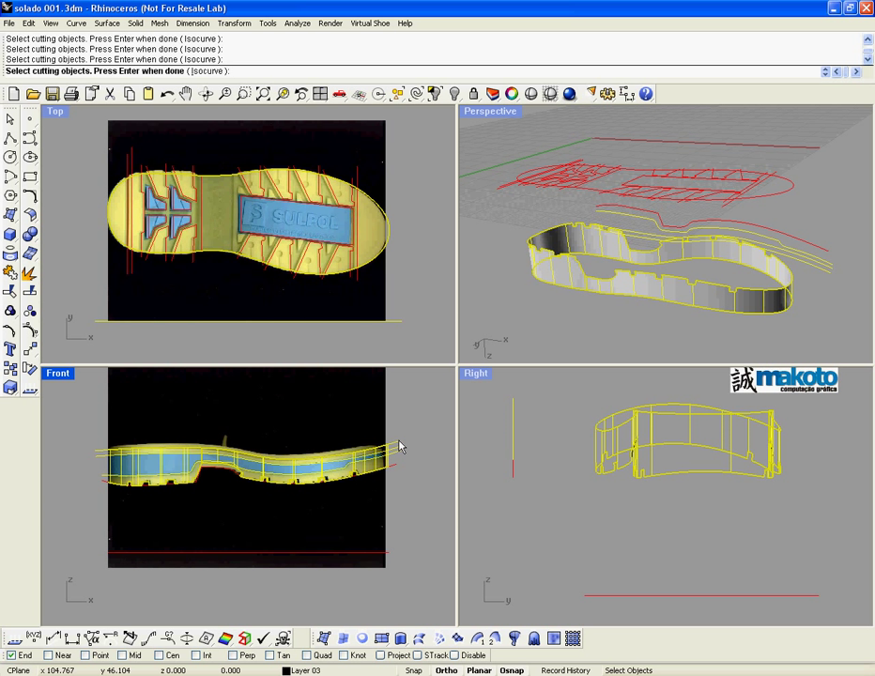
pyautogui.press('Return')
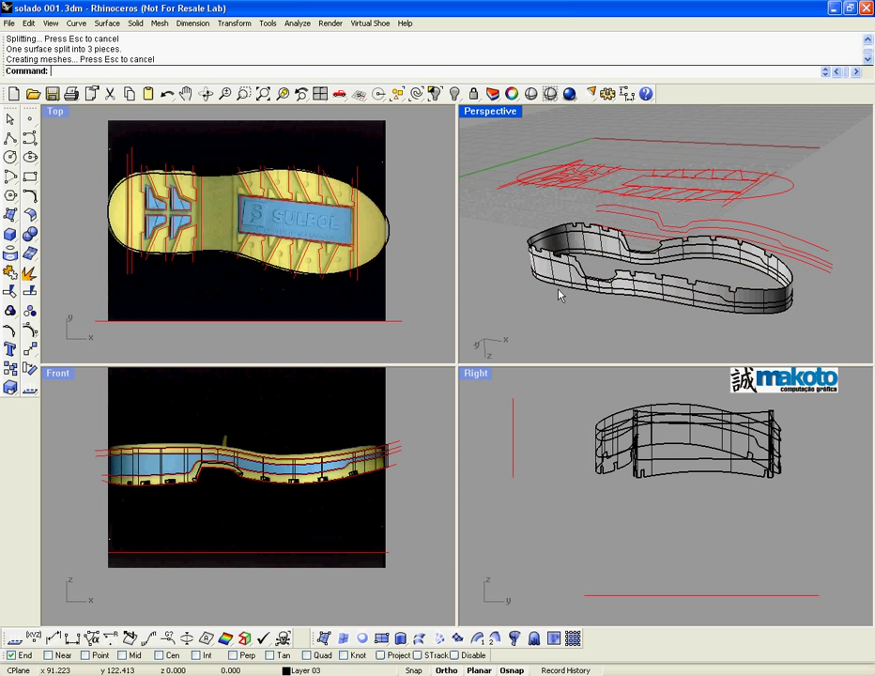
# - Show the sole objects again and set the middle wall band's display colour to Cyan
pyautogui.hotkey('ctrl', 'h')
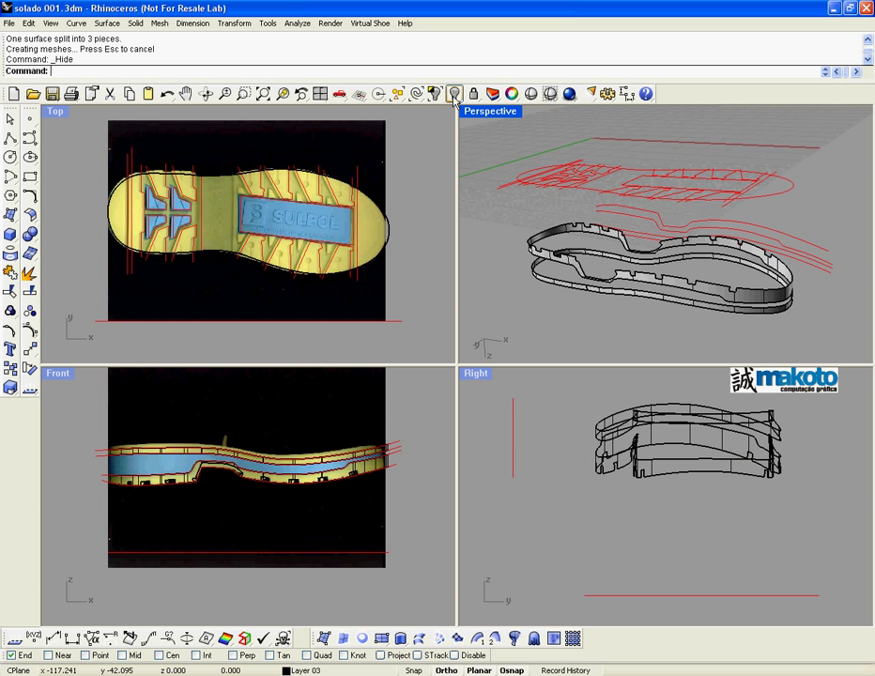
pyautogui.hotkey('ctrl', 'alt', 'h')
pyautogui.click(575, 299)
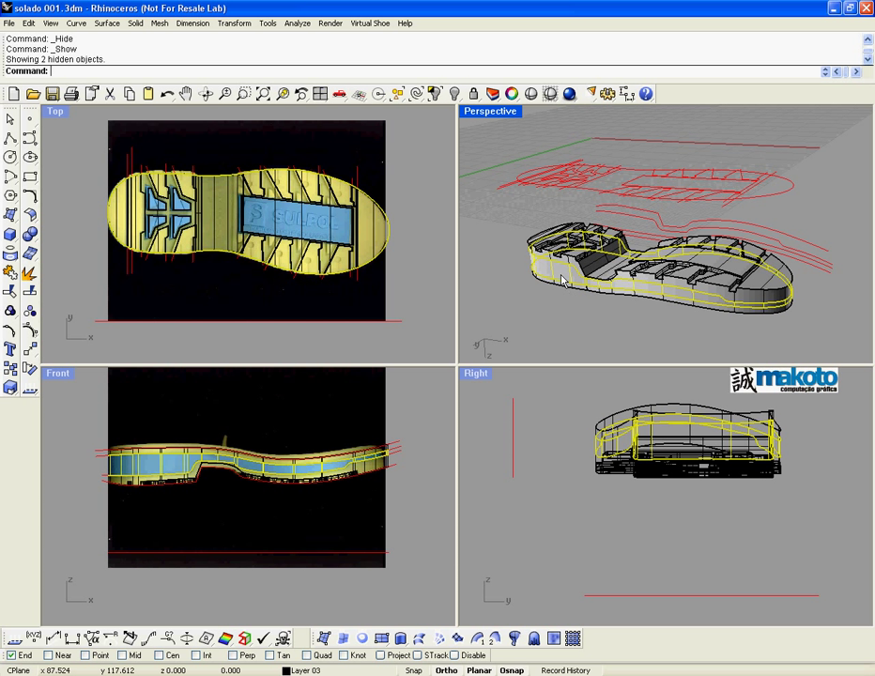
pyautogui.click(511, 95)
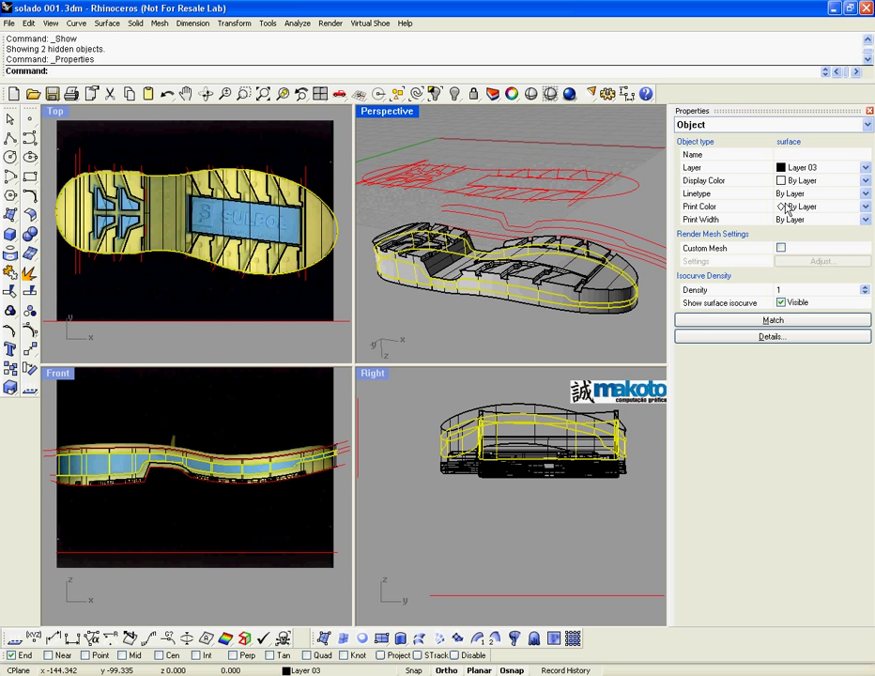
pyautogui.click(791, 186)
pyautogui.click(749, 268)
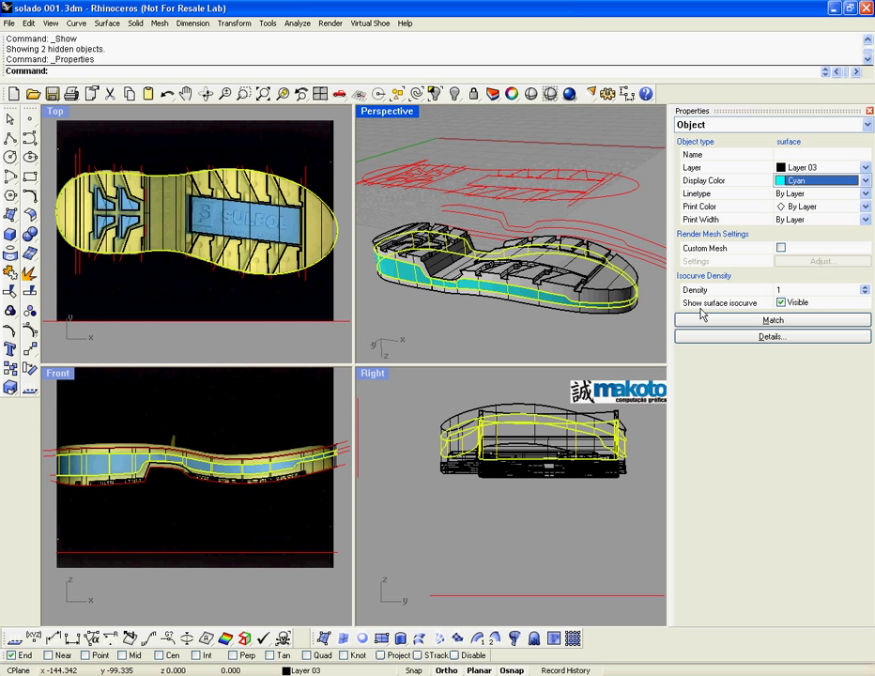
pyautogui.click(660, 324)
pyautogui.click(868, 110)
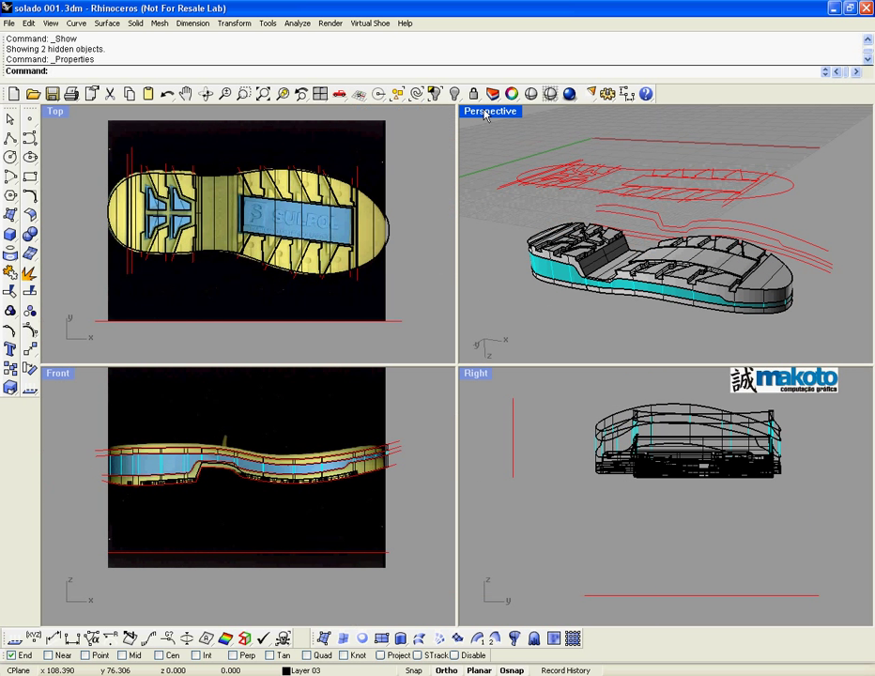
pyautogui.click(490, 112)
# - Maximize the Perspective view and preview the sole shaded from a few angles
pyautogui.click(497, 127)
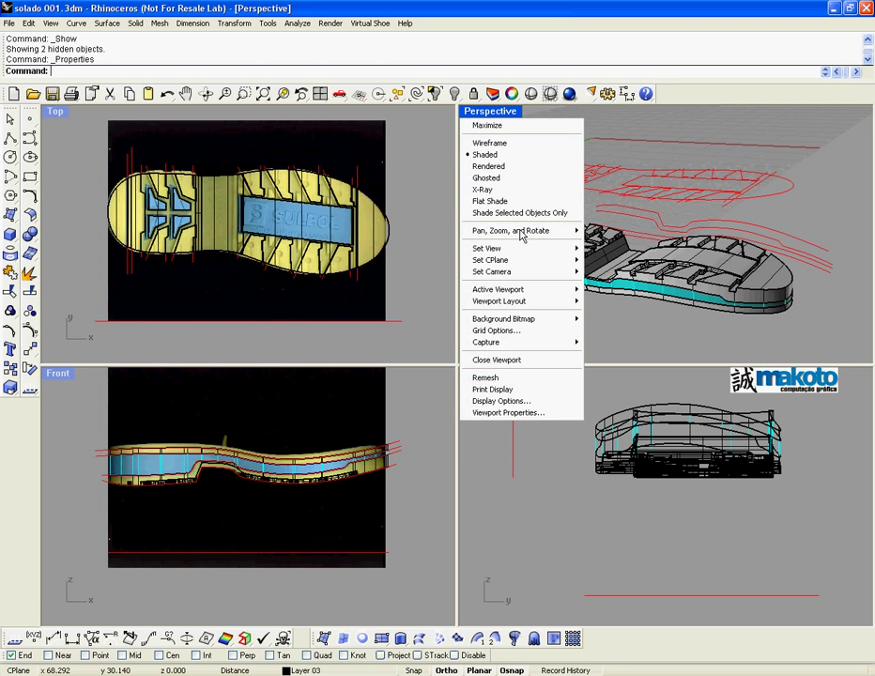
pyautogui.moveTo(499, 301); pyautogui.dragTo(502, 269, button='right')
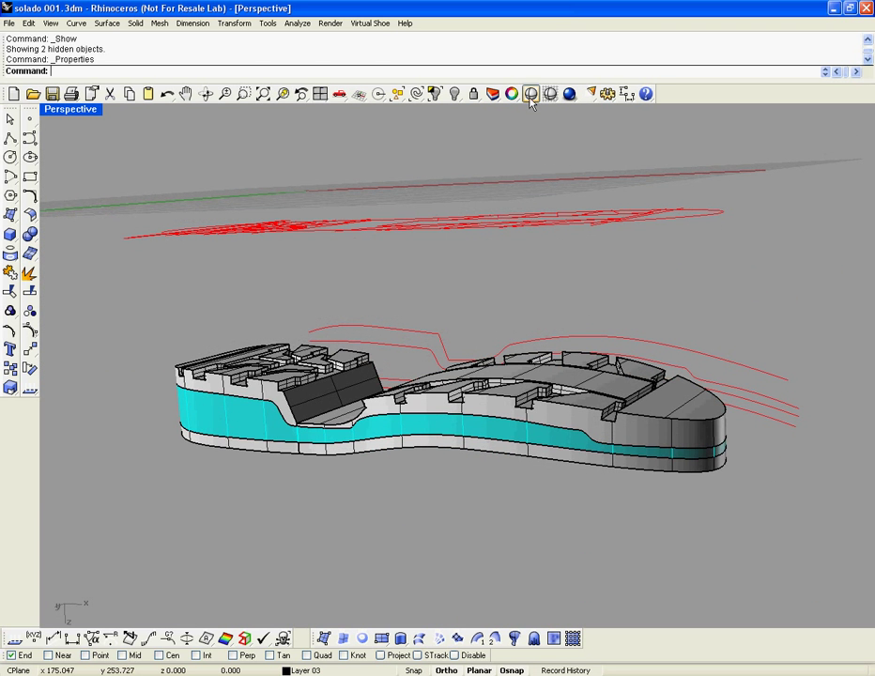
pyautogui.click(530, 93)
pyautogui.moveTo(469, 331); pyautogui.dragTo(500, 336, button='right')
pyautogui.press('Escape')
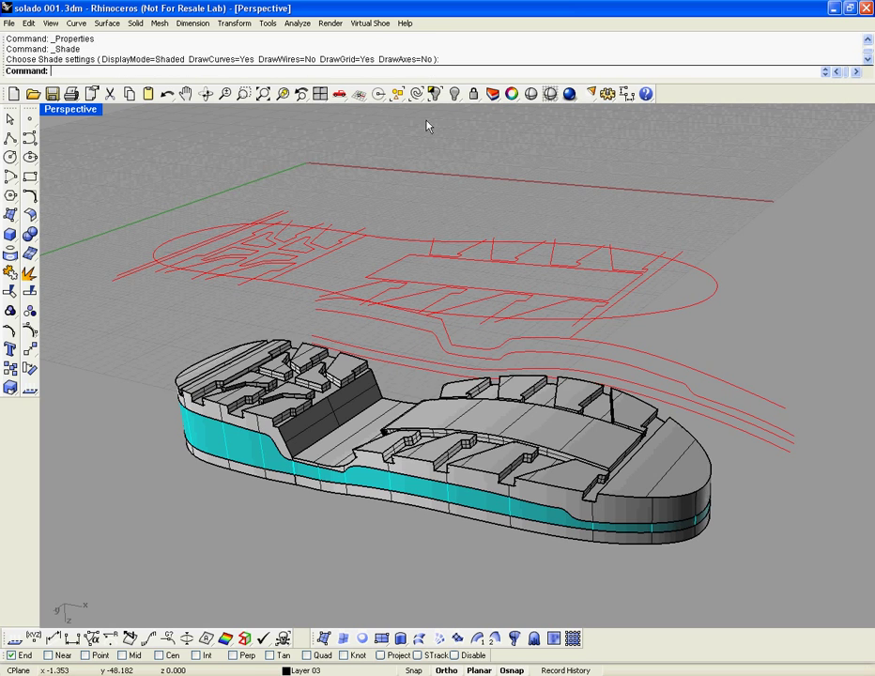
# - Hide all reference curves, check the shaded sole from below, and restore four viewports
pyautogui.click(454, 92)
pyautogui.click(455, 93)
pyautogui.click(531, 92)
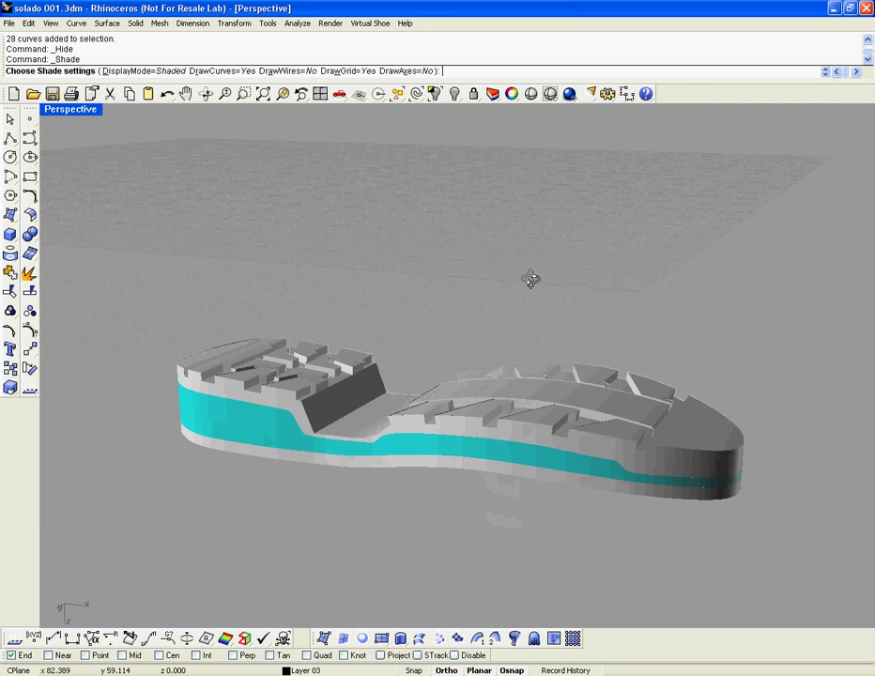
pyautogui.moveTo(528, 278)
pyautogui.mouseDown(button='right')
pyautogui.moveTo(601, 572)
pyautogui.moveTo(615, 488)
pyautogui.moveTo(598, 334)
pyautogui.moveTo(640, 250)
pyautogui.mouseUp(button='right')
pyautogui.press('Return')
pyautogui.scroll(2, 513, 242)
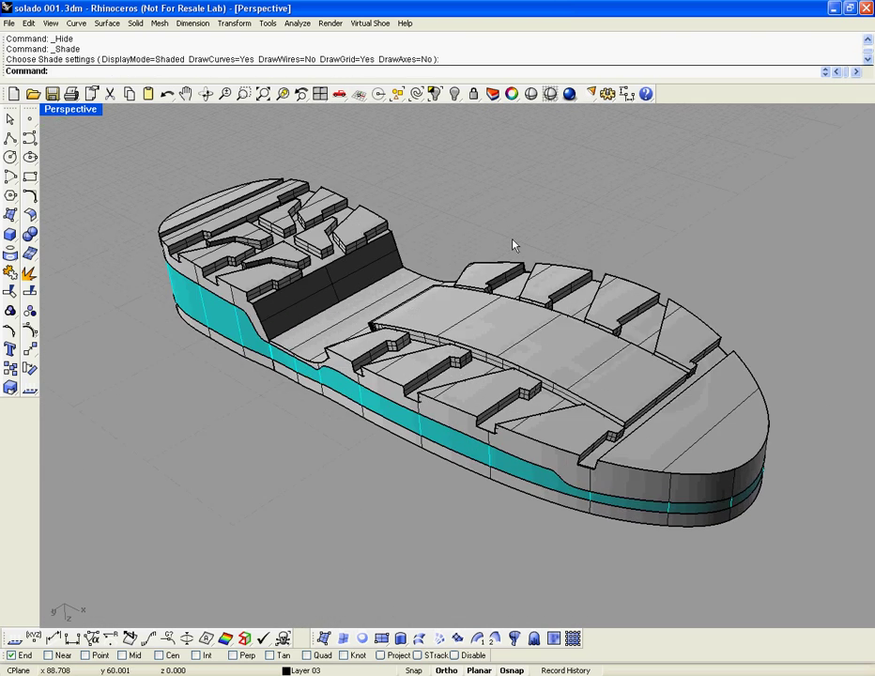
pyautogui.scroll(2, 552, 288)
pyautogui.moveTo(552, 288); pyautogui.dragTo(310, 202, button='right')
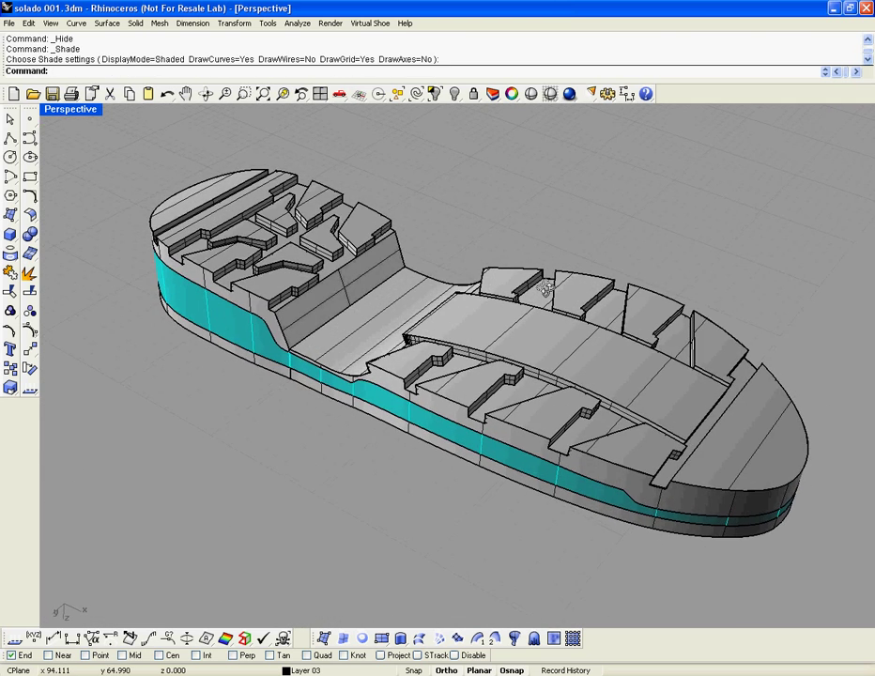
pyautogui.doubleClick(66, 110)
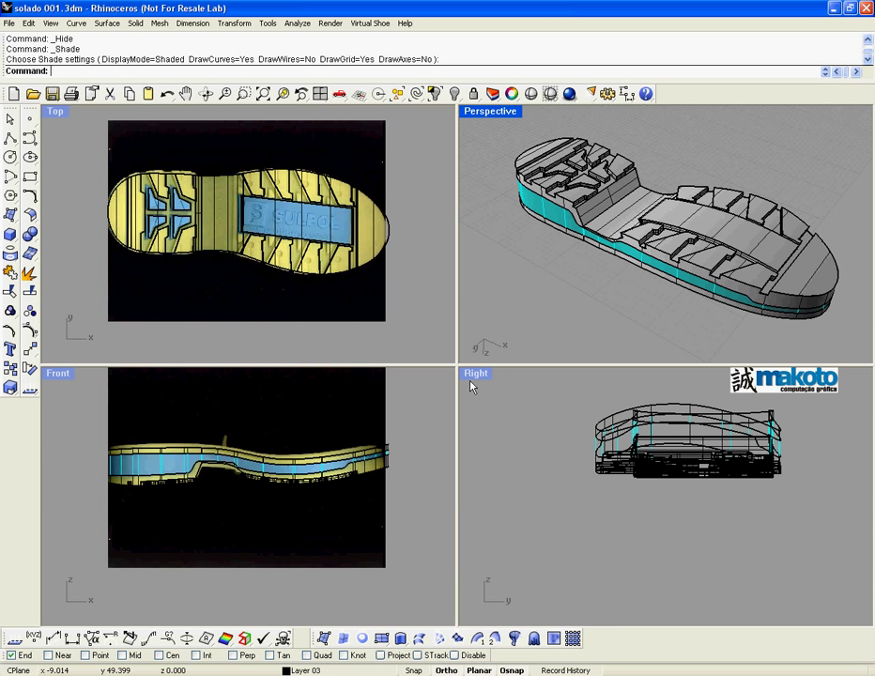
# - Maximize the Right view, zoom to fit the whole sole, and shade it
pyautogui.click(474, 374)
pyautogui.click(488, 387)
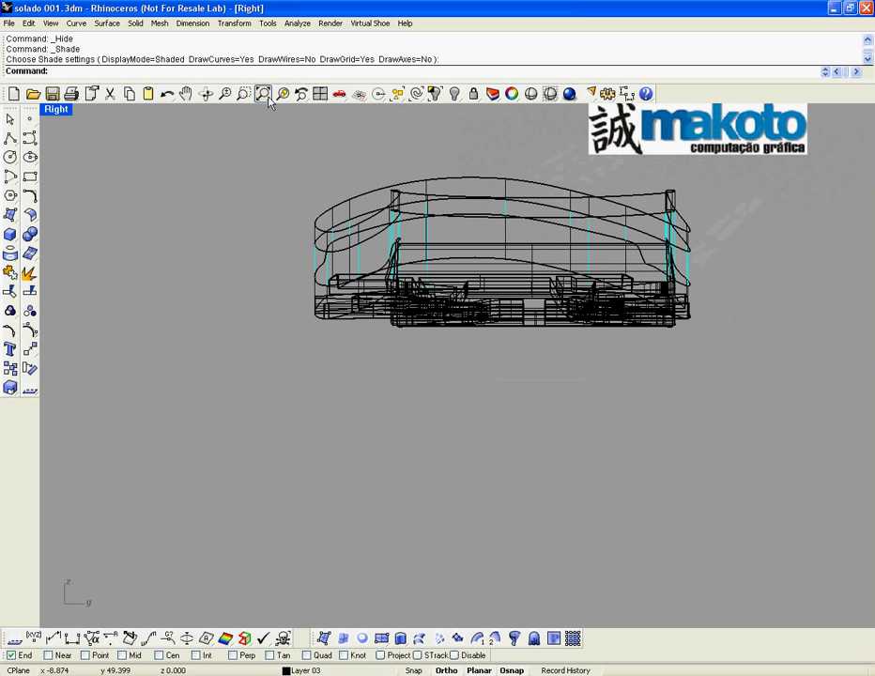
pyautogui.click(266, 94)
pyautogui.click(531, 95)
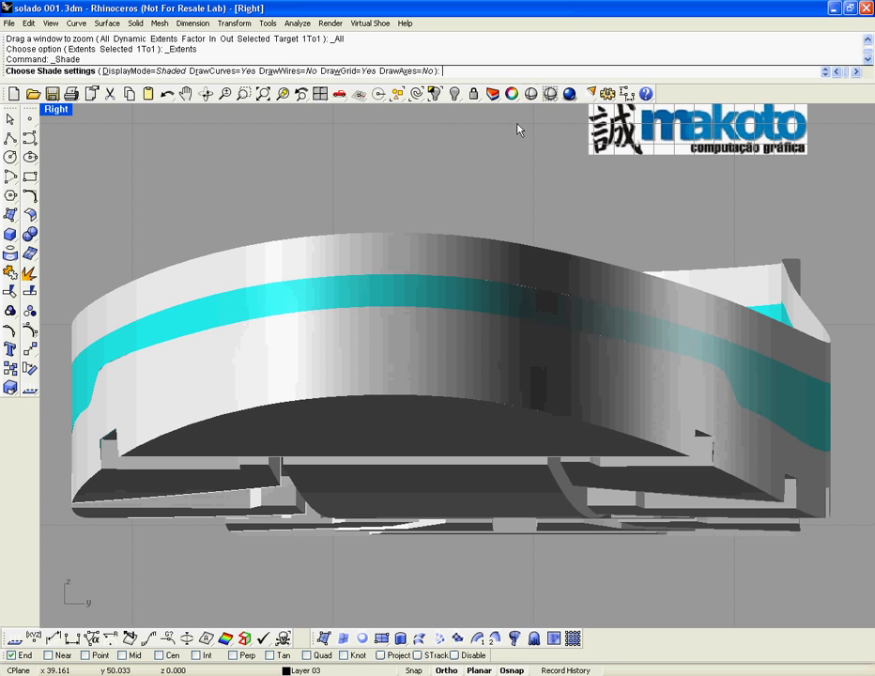
# - Rotate the Right view to show the tread underside, then return to wireframe
pyautogui.click(205, 95)
pyautogui.moveTo(546, 363)
pyautogui.mouseDown()
pyautogui.moveTo(482, 273)
pyautogui.moveTo(492, 300)
pyautogui.moveTo(561, 353)
pyautogui.moveTo(488, 148)
pyautogui.moveTo(542, 135)
pyautogui.moveTo(539, 143)
pyautogui.mouseUp()
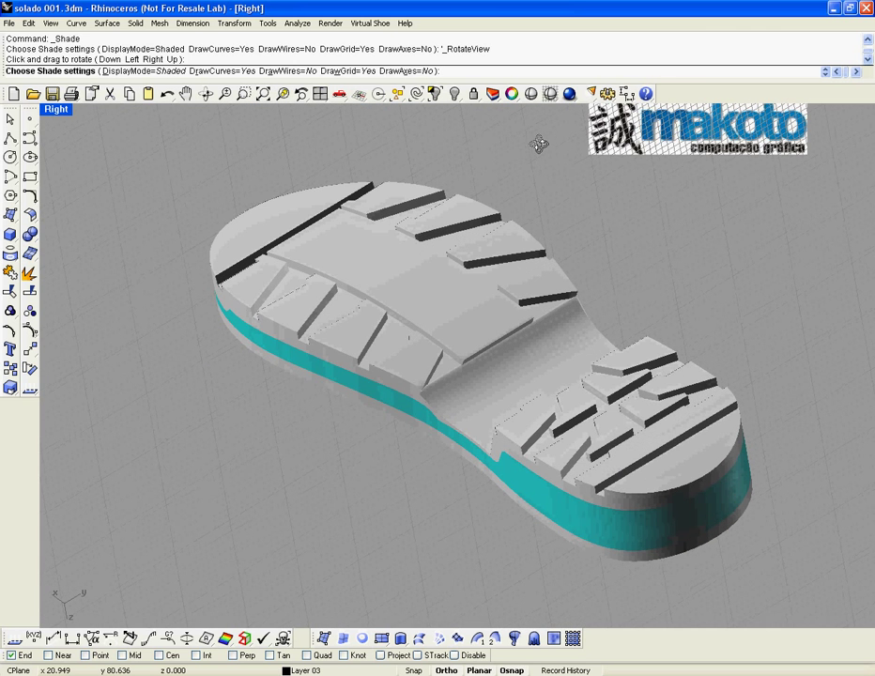
pyautogui.press('Return')
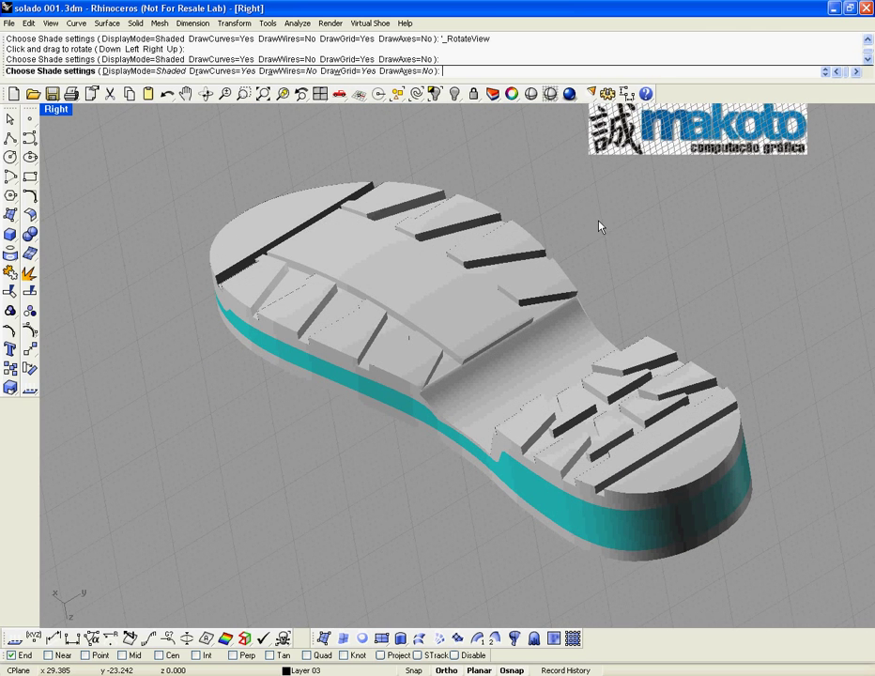
pyautogui.press('Return')
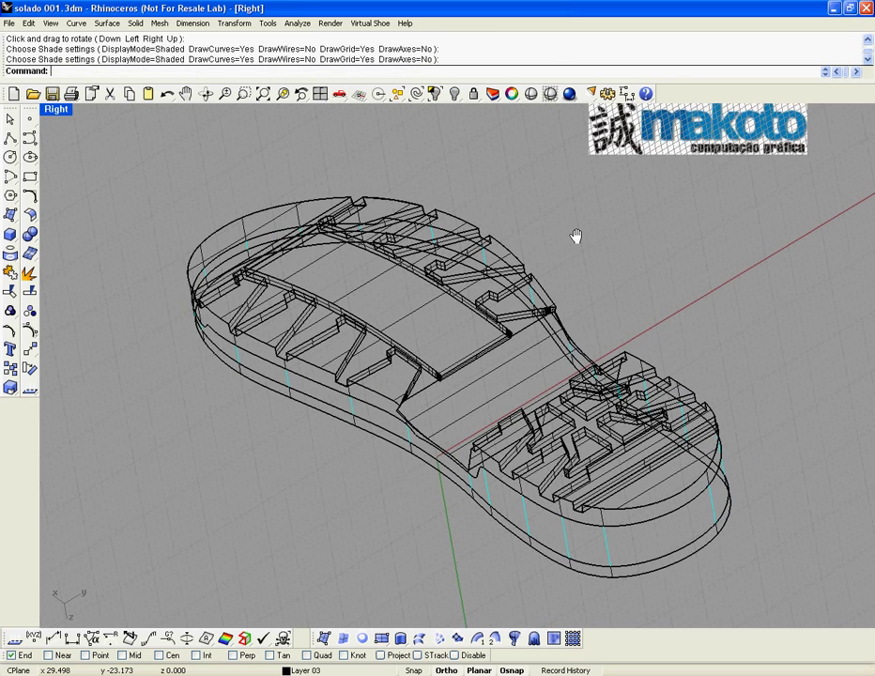